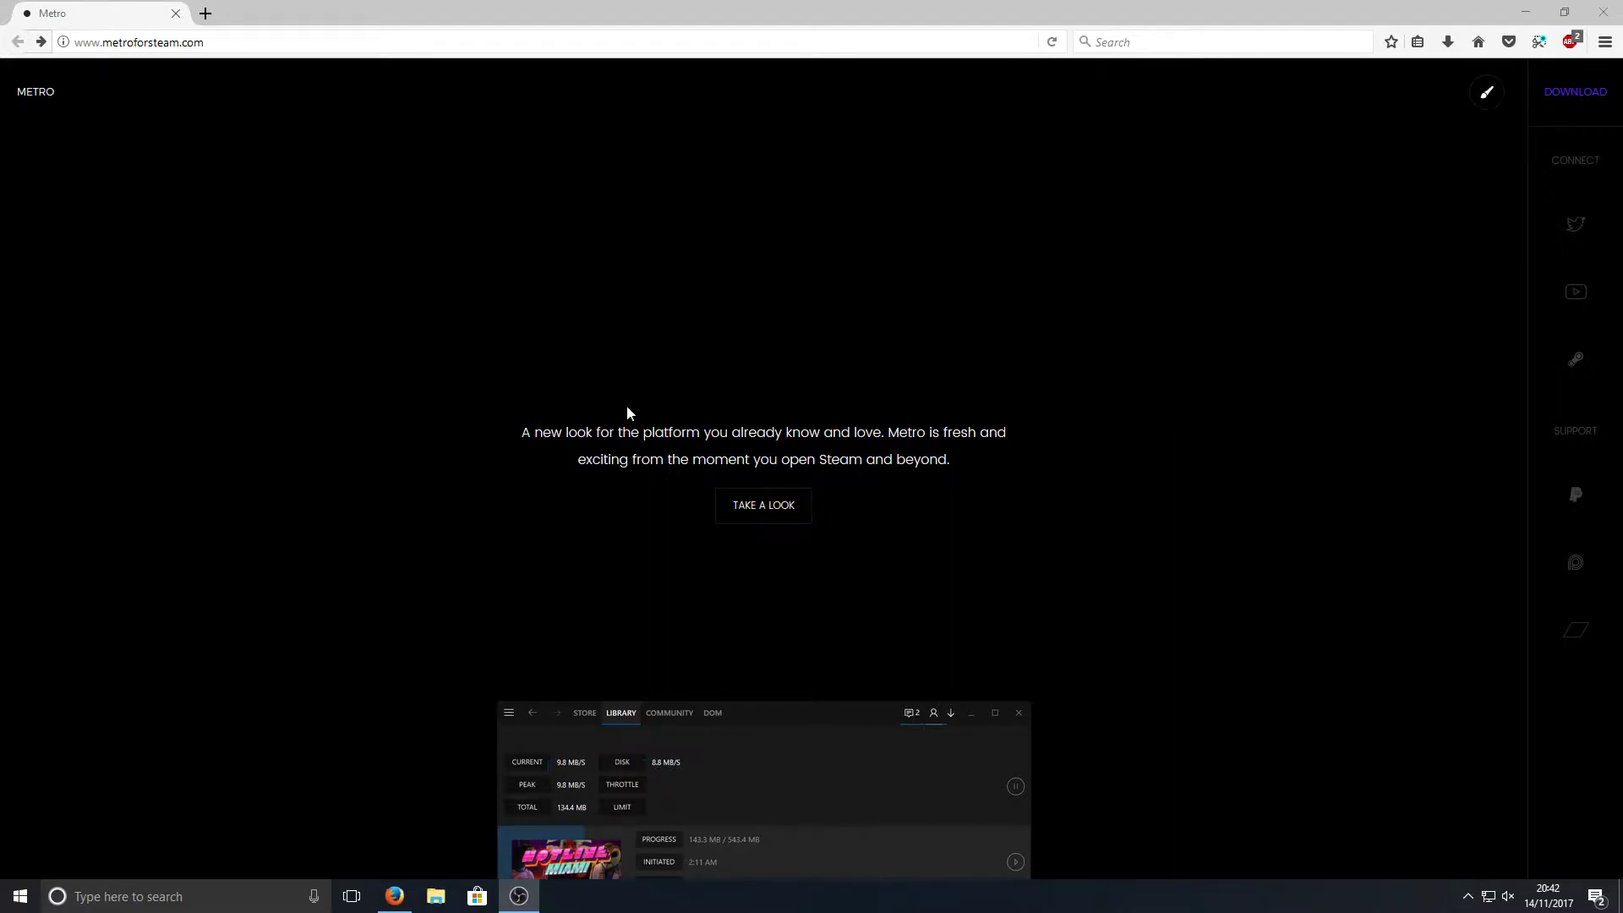
On metroforsteam.com, open the Personalize page from the brush icon
{"action": "left_click", "coordinate": [1486, 103]}
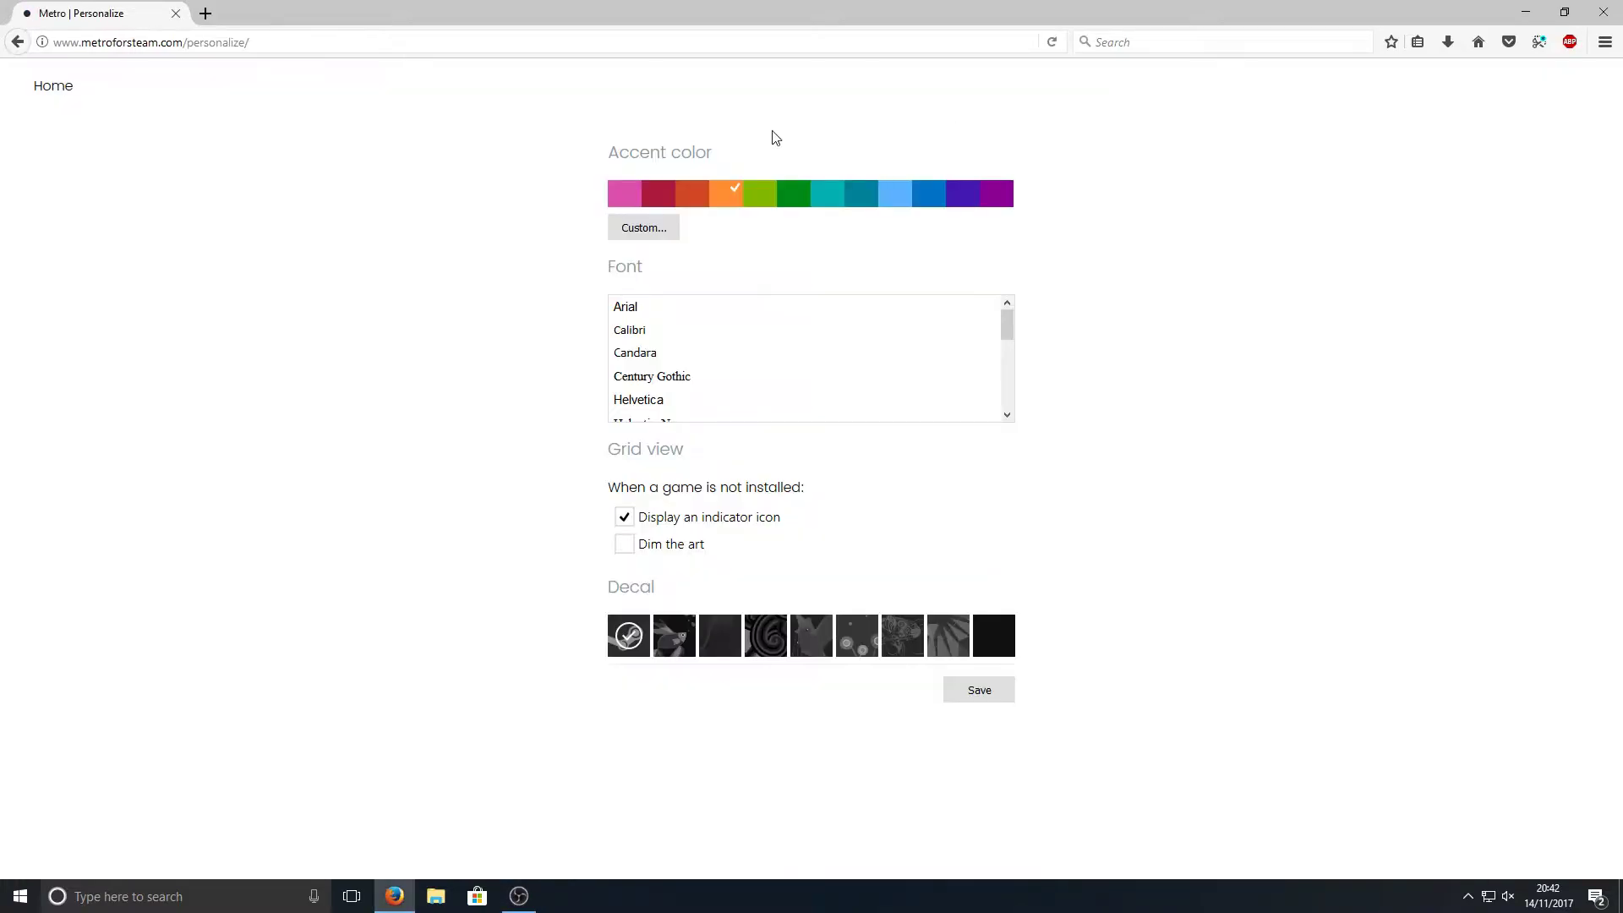
Browse the Metro font list down to Segoe UI, then go back to the Metro for Steam home page
{"action": "scroll", "coordinate": [803, 375], "scroll_direction": "down", "scroll_amount": 5}
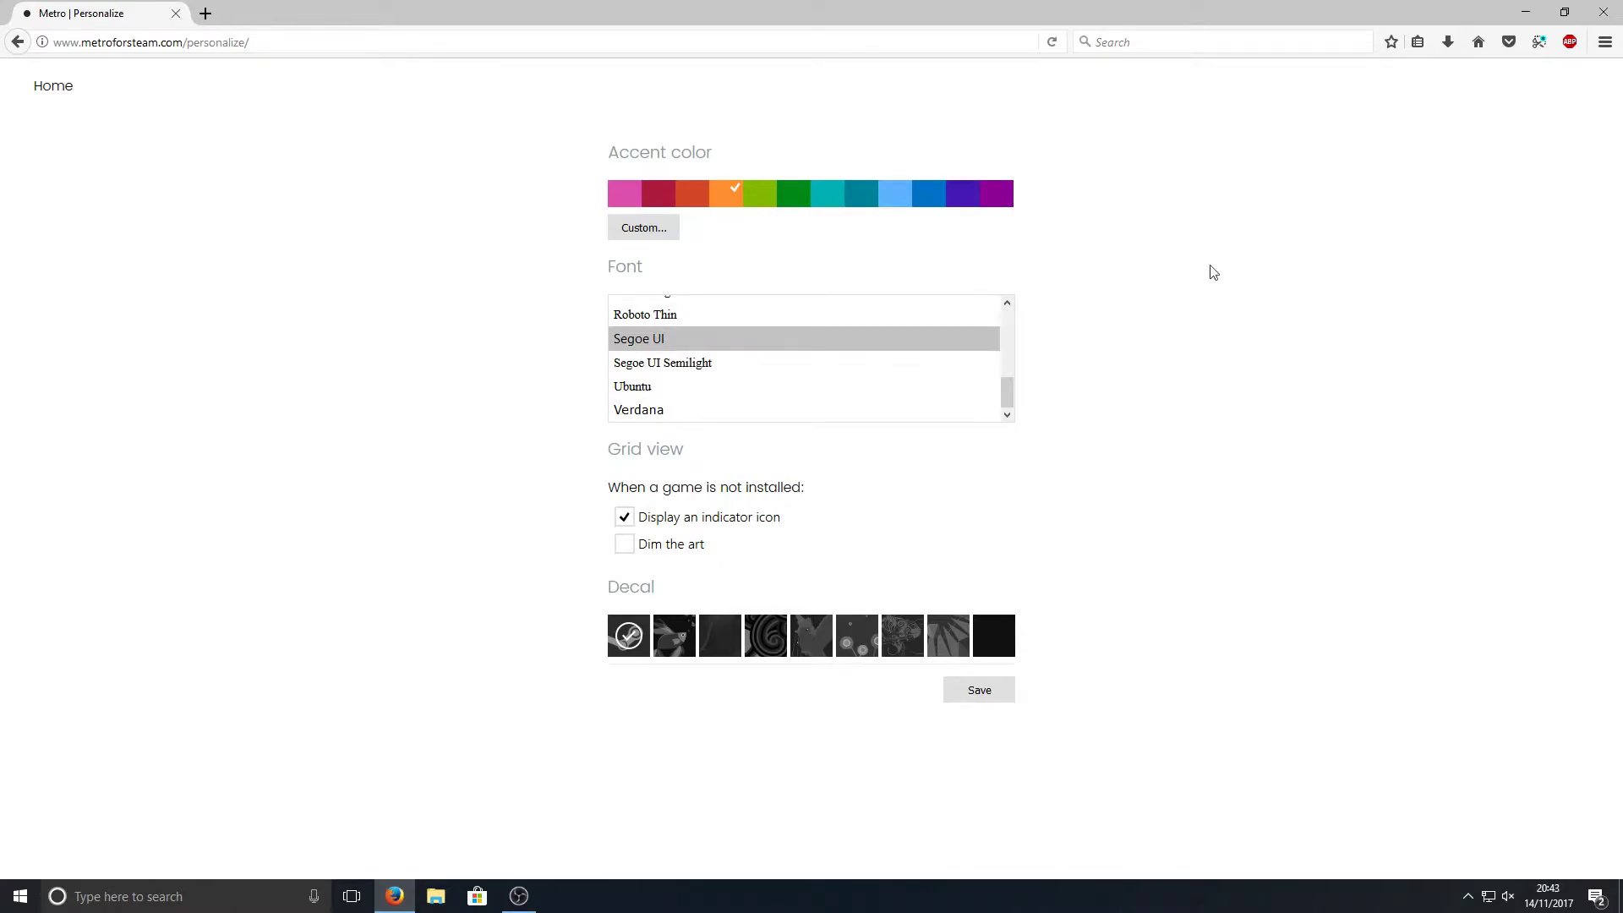
{"action": "left_click", "coordinate": [1000, 700]}
{"action": "left_click", "coordinate": [47, 89]}
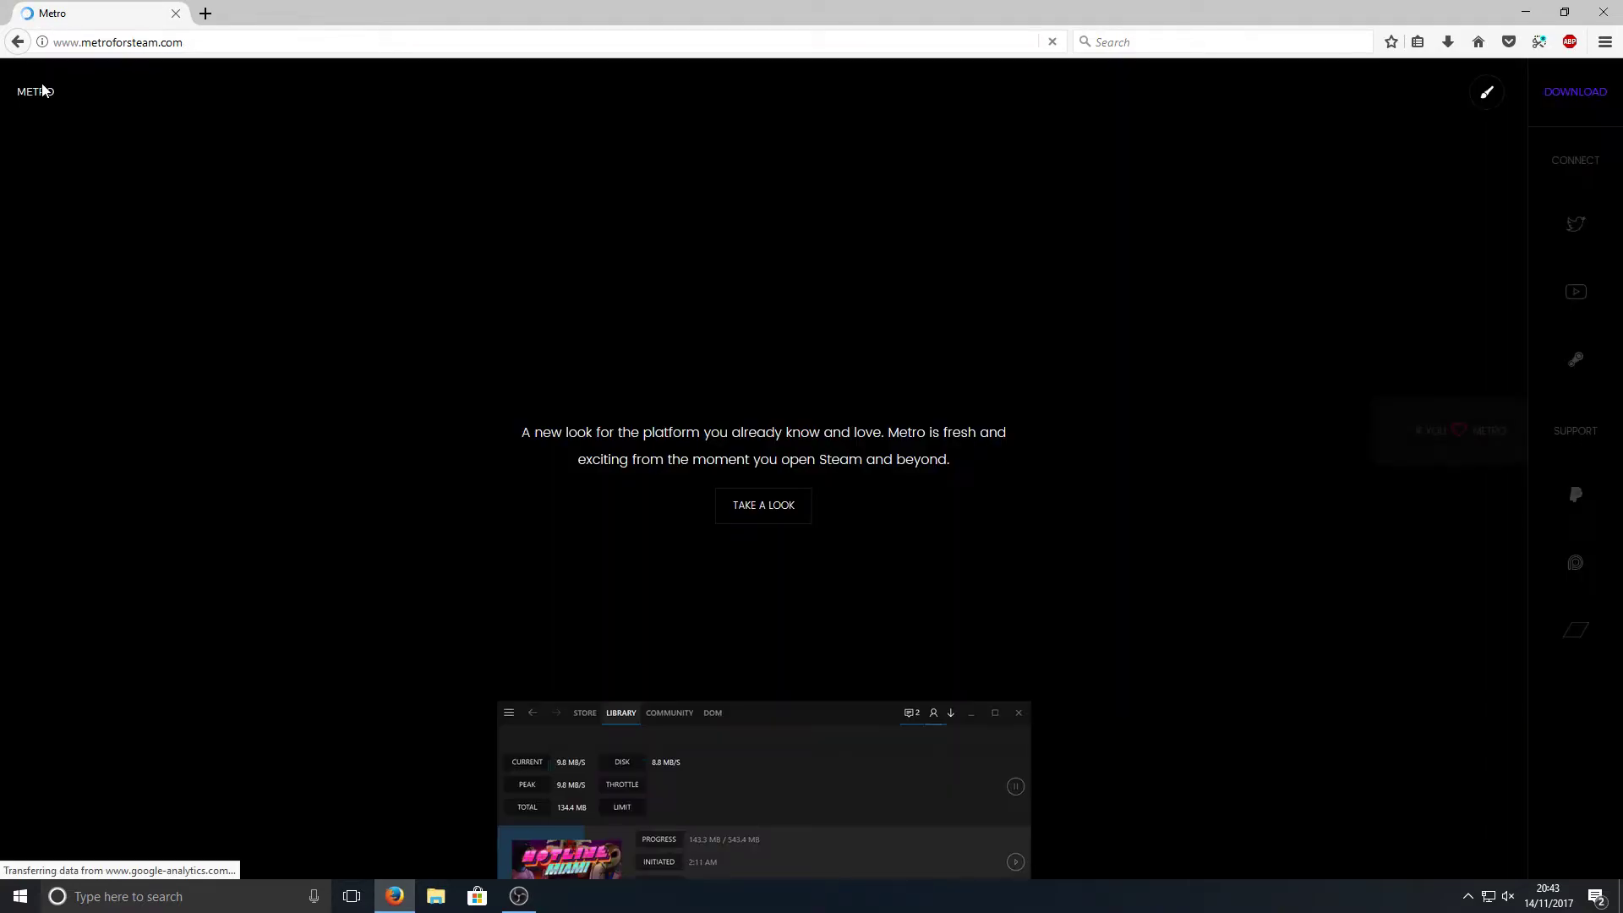
Download and save the Metro for Steam 4.2.4.zip archive
{"action": "left_click", "coordinate": [1574, 111]}
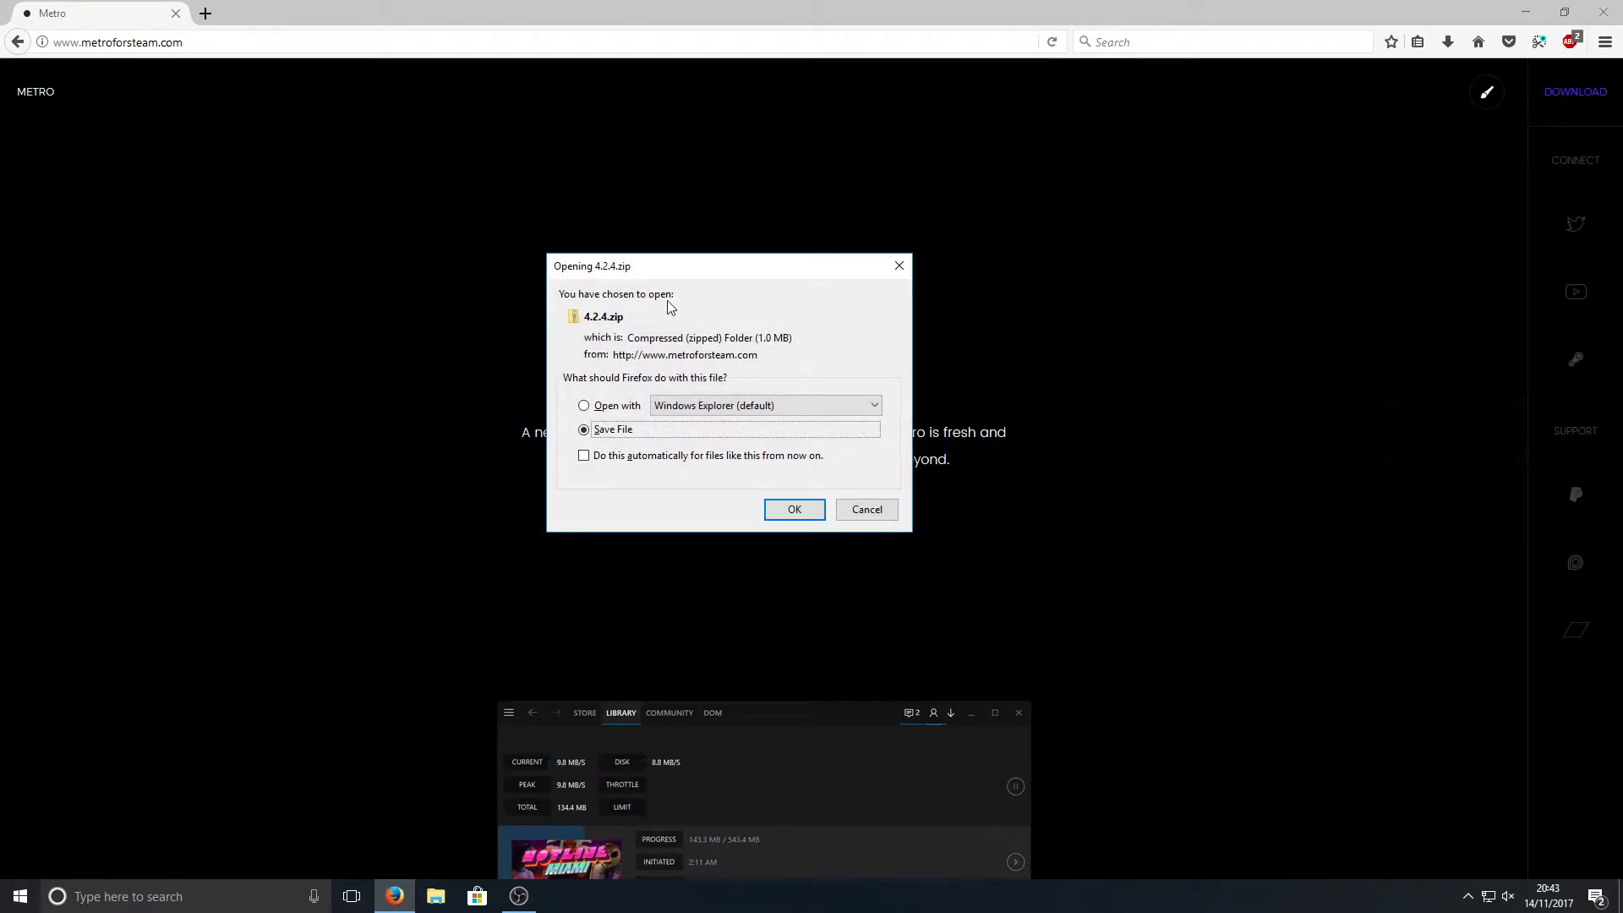
{"action": "left_click", "coordinate": [794, 511]}
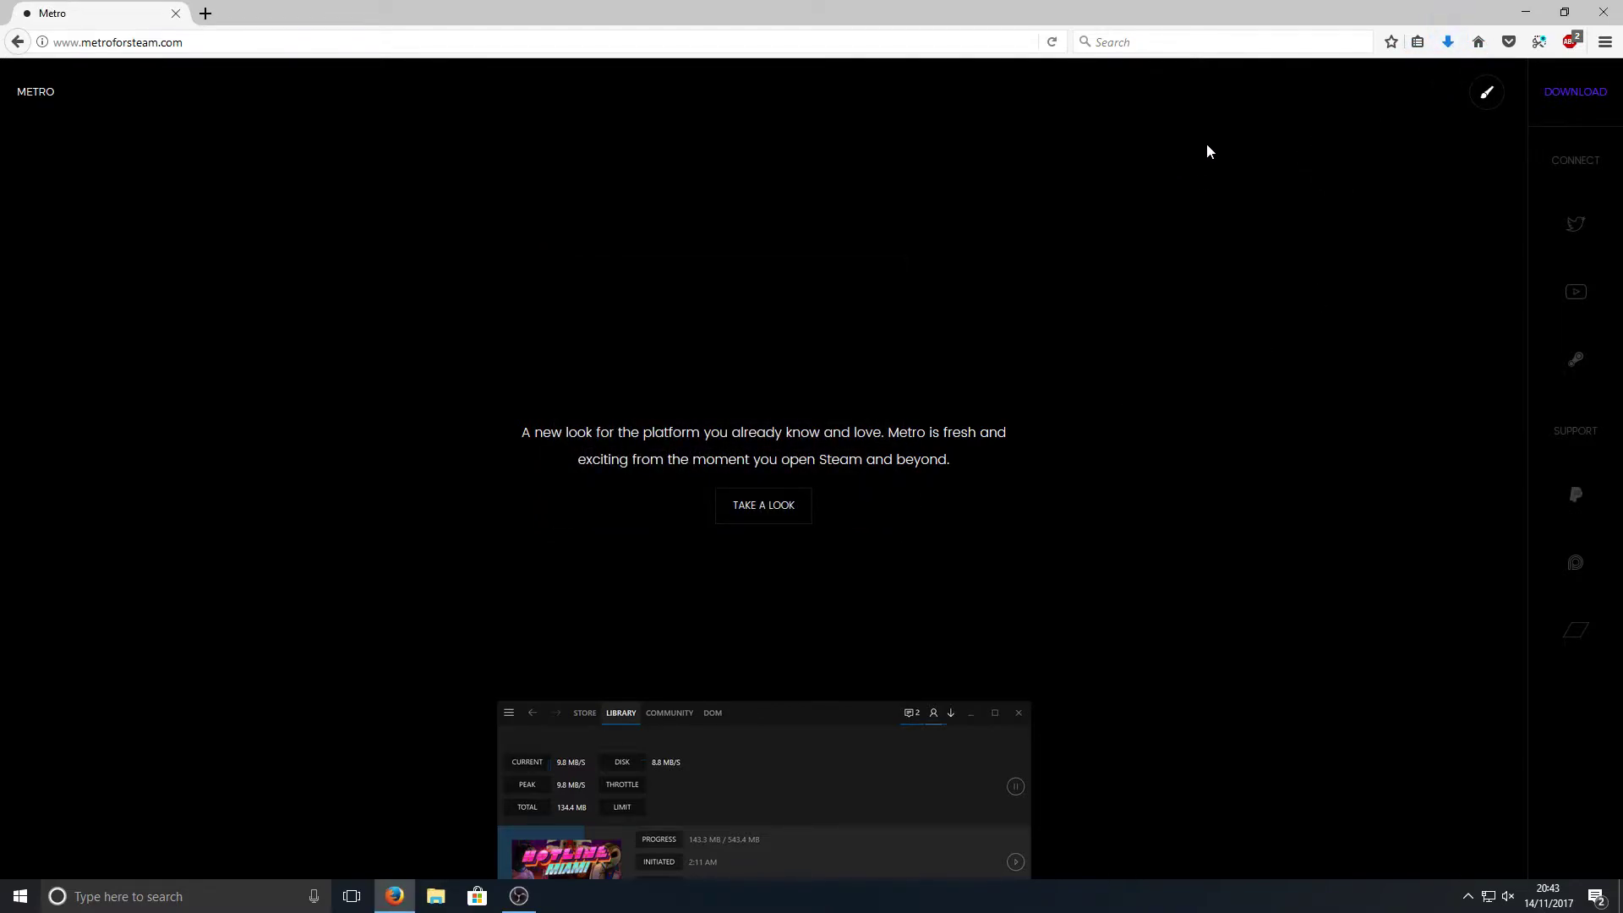
In File Explorer, go to C:\Program Files (x86)\Steam\skins
{"action": "left_click", "coordinate": [436, 896]}
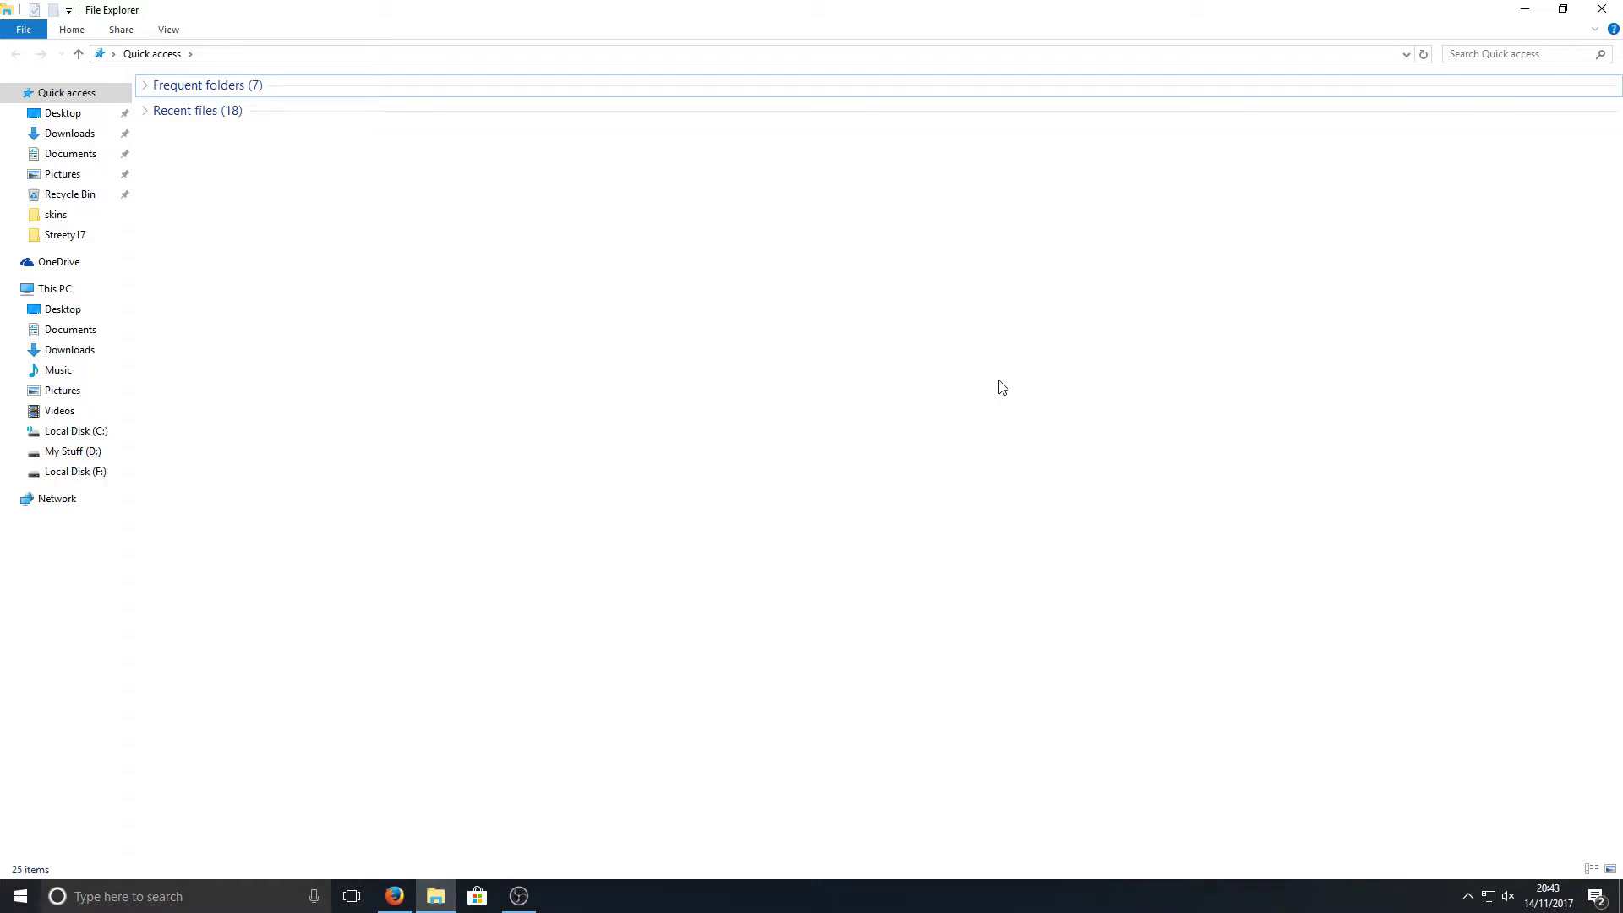
{"action": "left_click", "coordinate": [100, 431]}
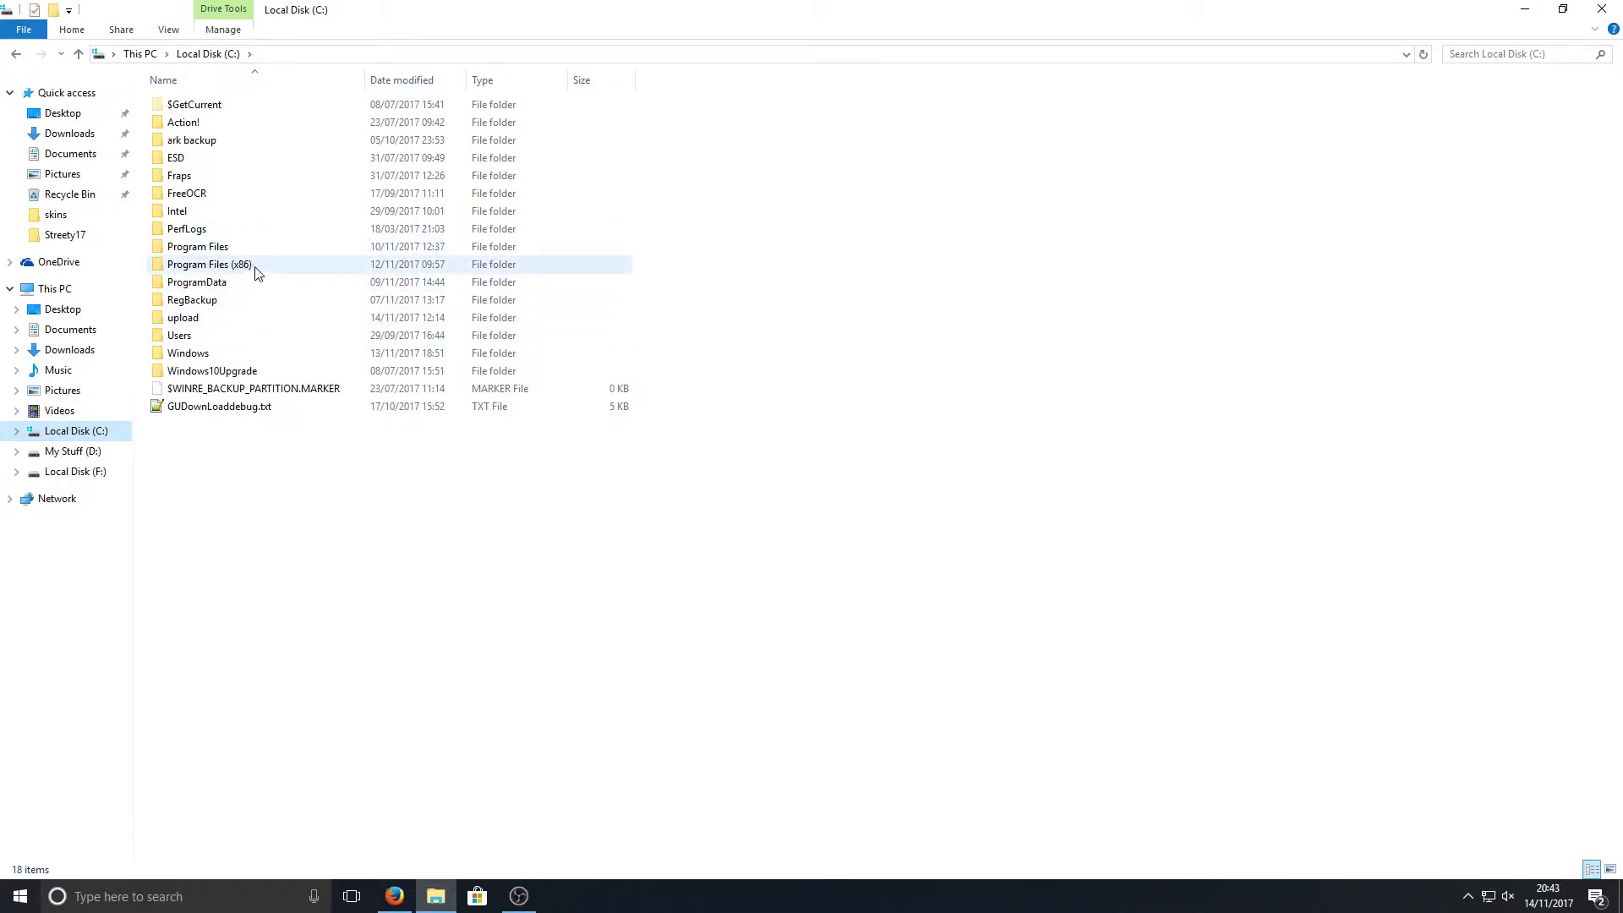
{"action": "mouse_move", "coordinate": [253, 269]}
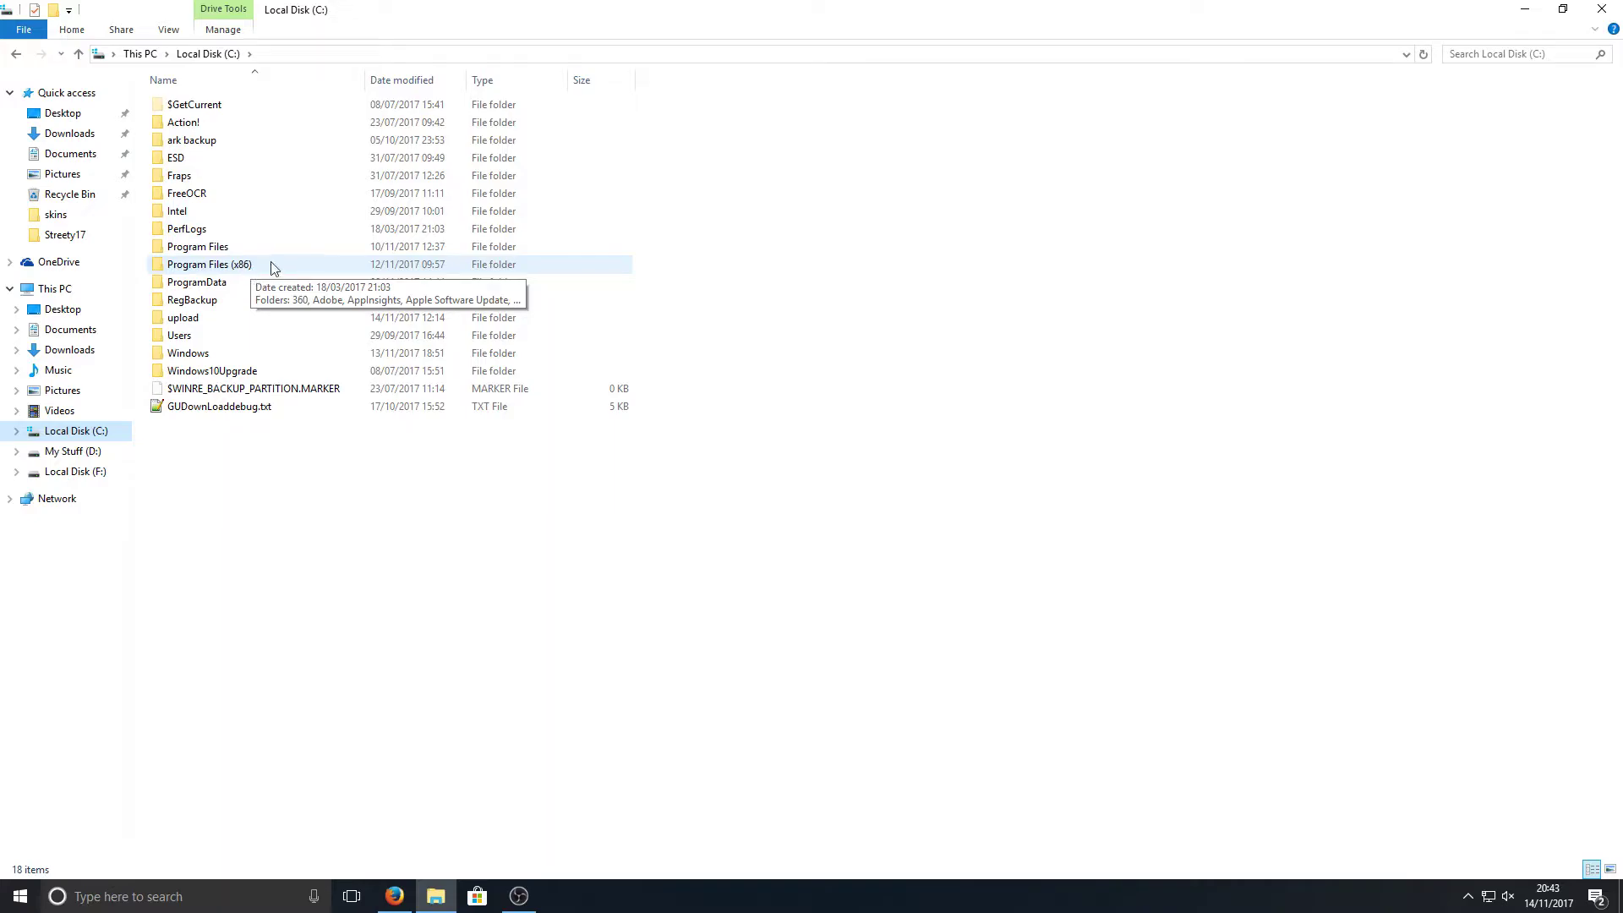
{"action": "double_click", "coordinate": [258, 267]}
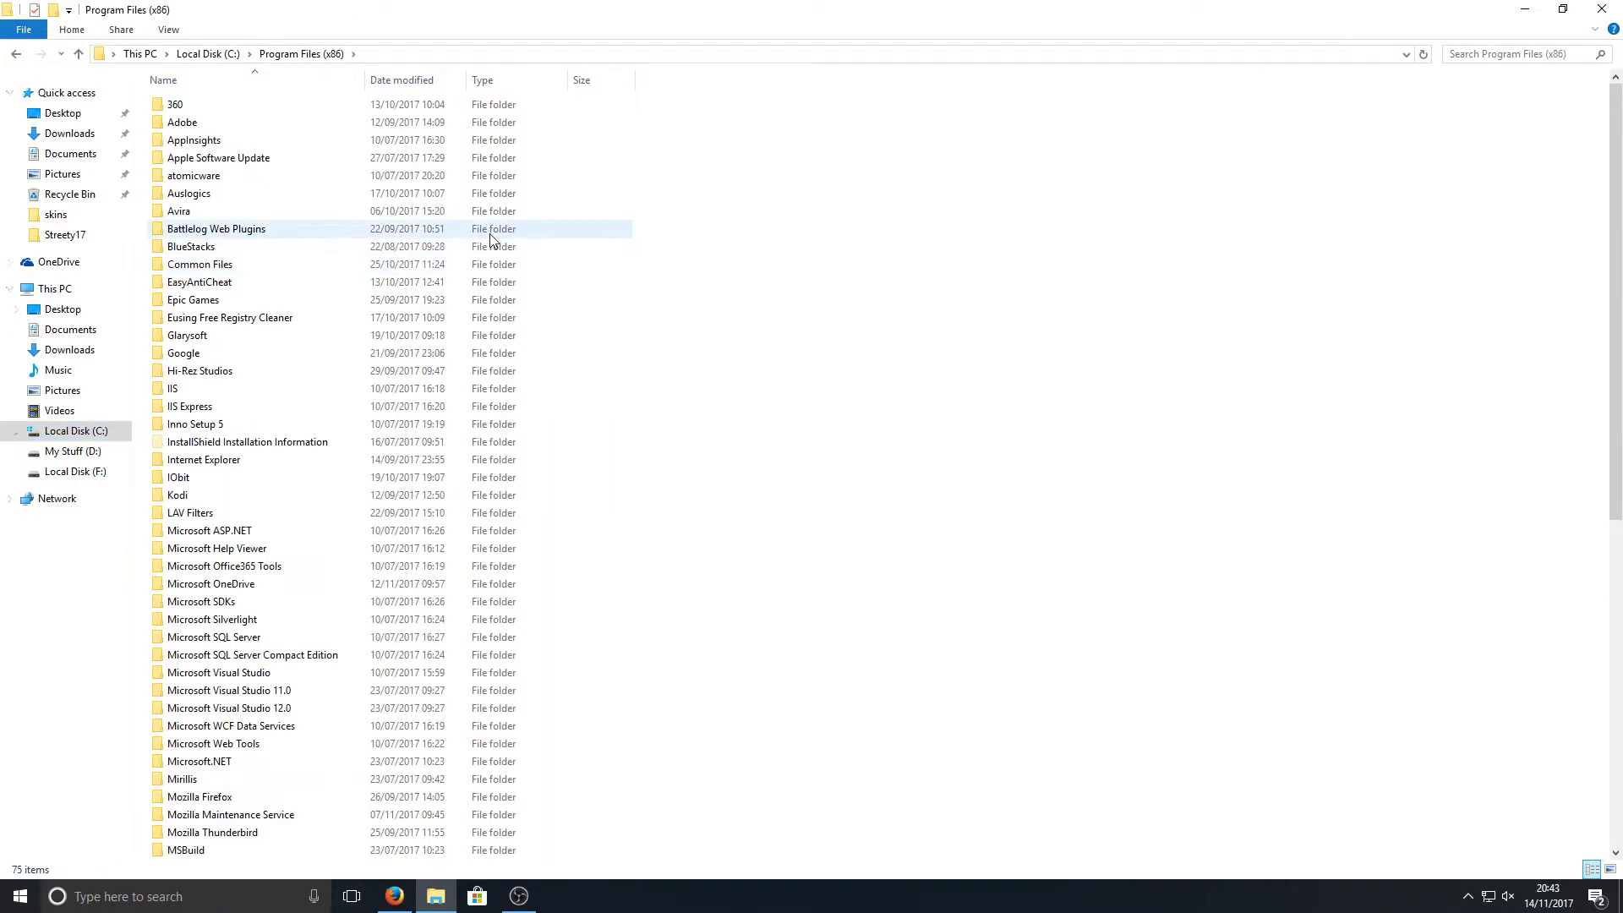
{"action": "scroll", "coordinate": [519, 265], "scroll_direction": "down", "scroll_amount": 11}
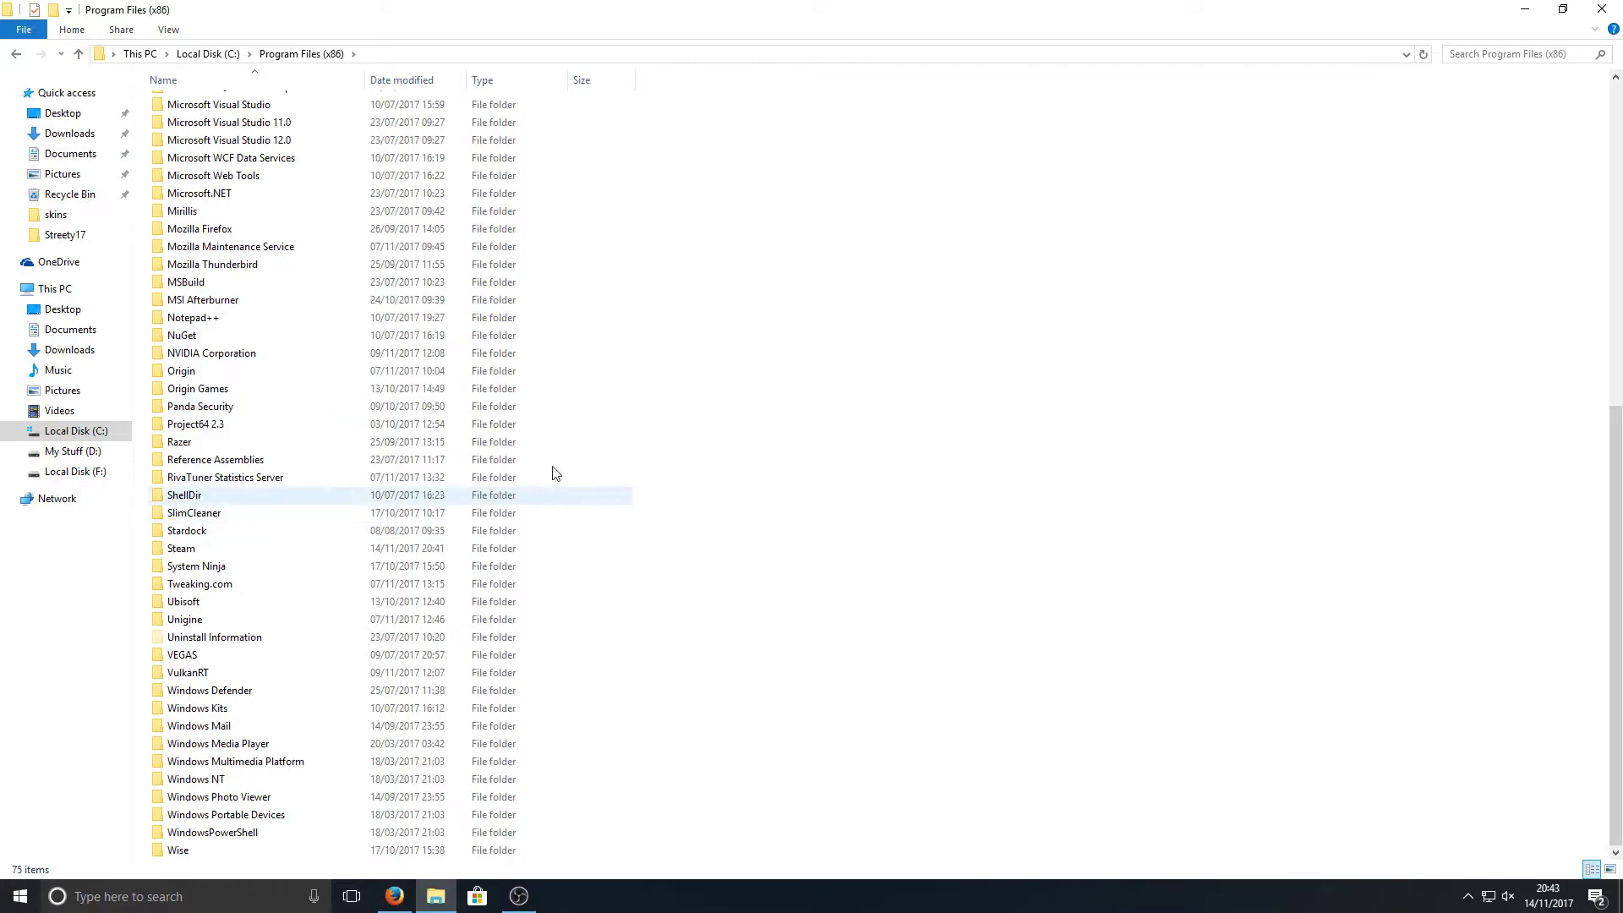
{"action": "double_click", "coordinate": [377, 547]}
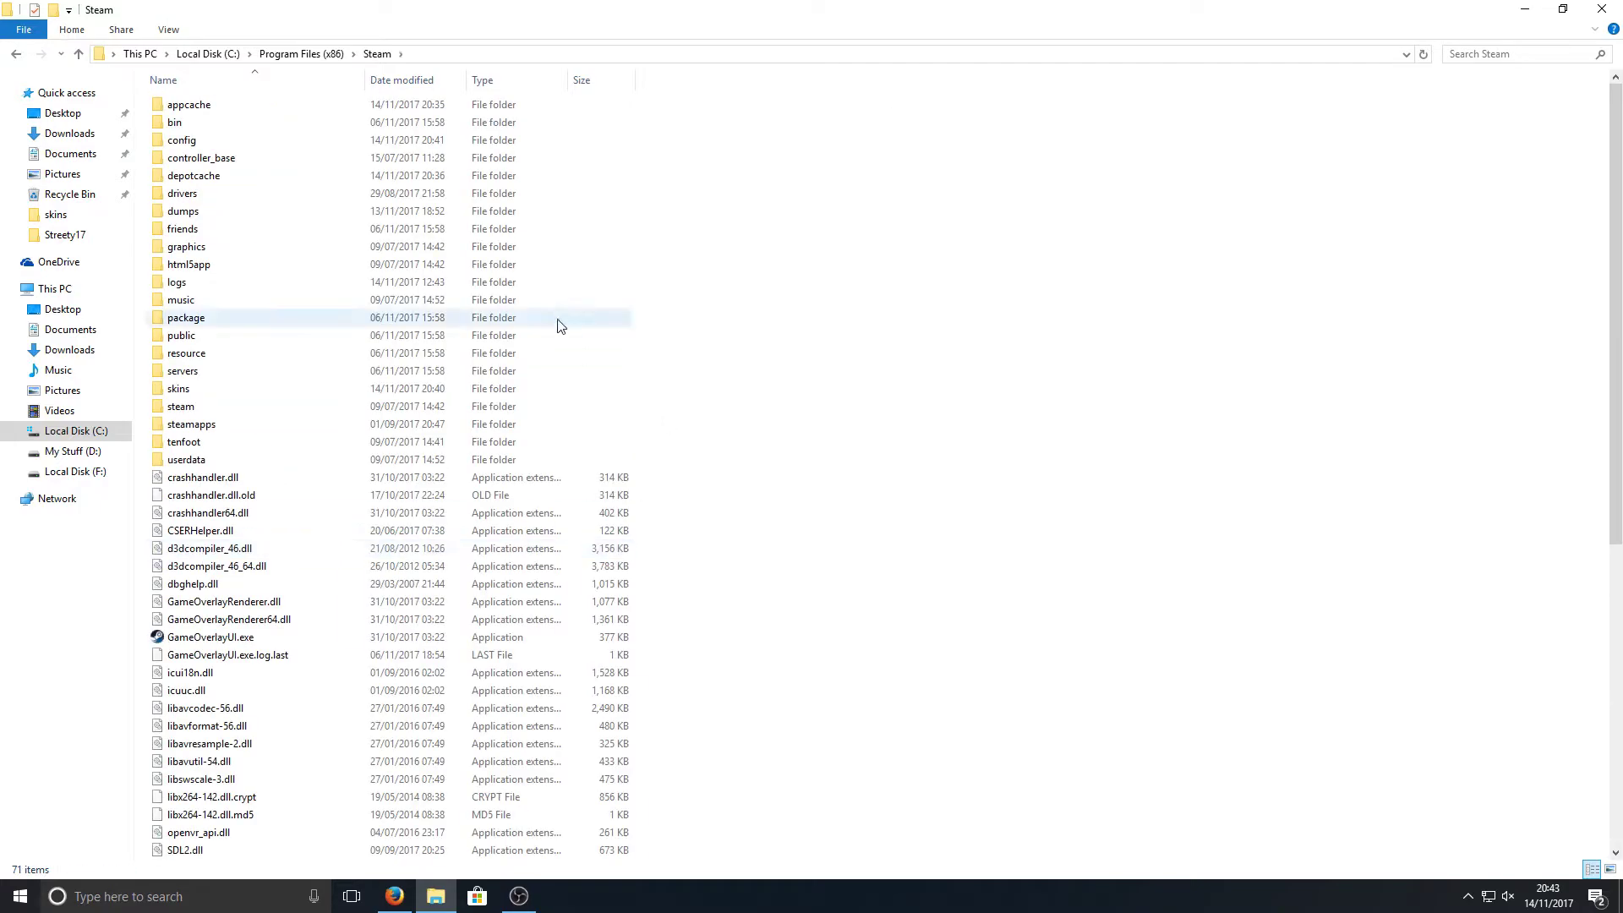
{"action": "double_click", "coordinate": [217, 391]}
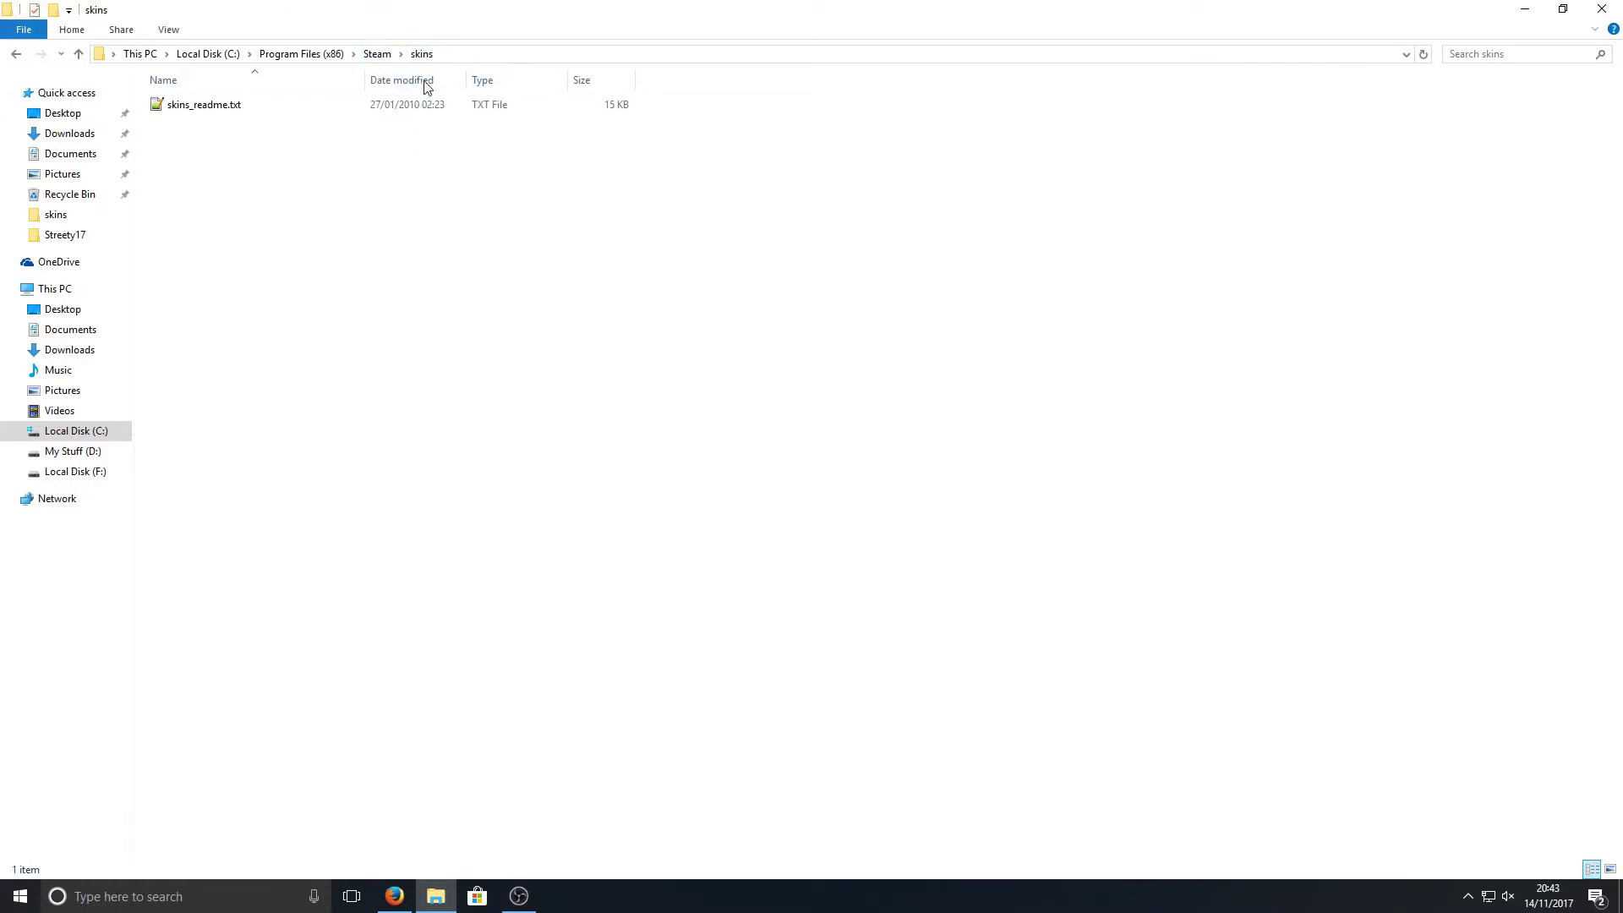
Drag the downloaded 4.2.4(1).zip from Firefox's downloads list into the skins folder
{"action": "left_click_drag", "start_coordinate": [710, 8], "coordinate": [601, 153]}
{"action": "left_click", "coordinate": [1448, 44]}
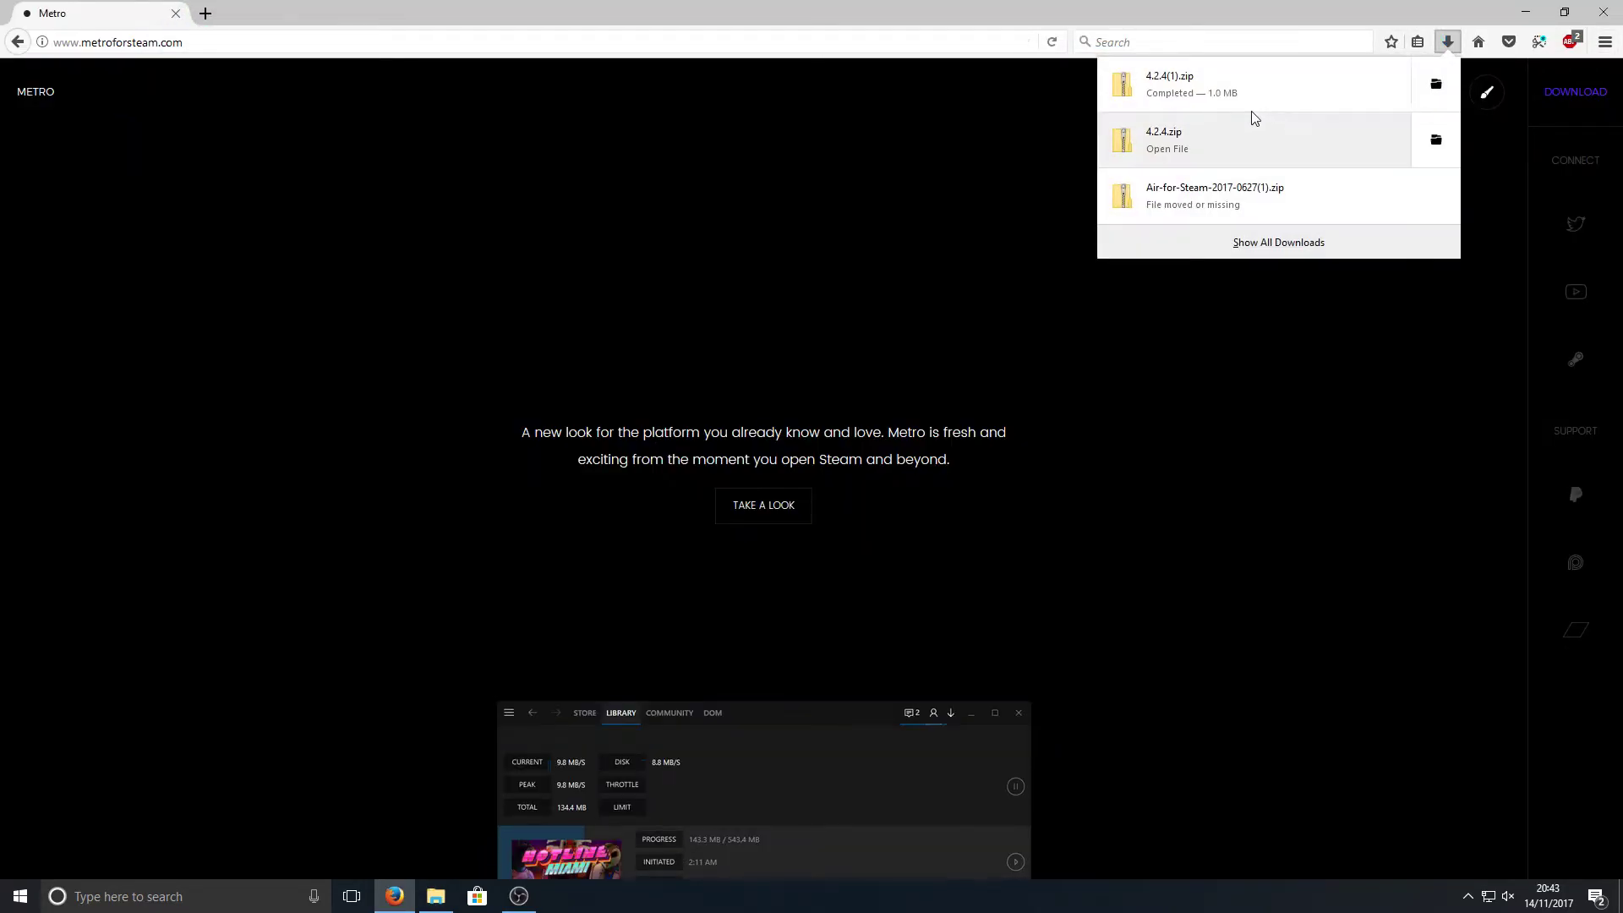
{"action": "mouse_move", "coordinate": [1174, 84]}
{"action": "left_mouse_down"}
{"action": "mouse_move", "coordinate": [1218, 93]}
{"action": "mouse_move", "coordinate": [816, 139]}
{"action": "mouse_move", "coordinate": [562, 402]}
{"action": "mouse_move", "coordinate": [444, 808]}
{"action": "mouse_move", "coordinate": [440, 901]}
{"action": "mouse_move", "coordinate": [433, 413]}
{"action": "mouse_move", "coordinate": [511, 406]}
{"action": "mouse_move", "coordinate": [659, 453]}
{"action": "mouse_move", "coordinate": [453, 519]}
{"action": "left_mouse_up"}
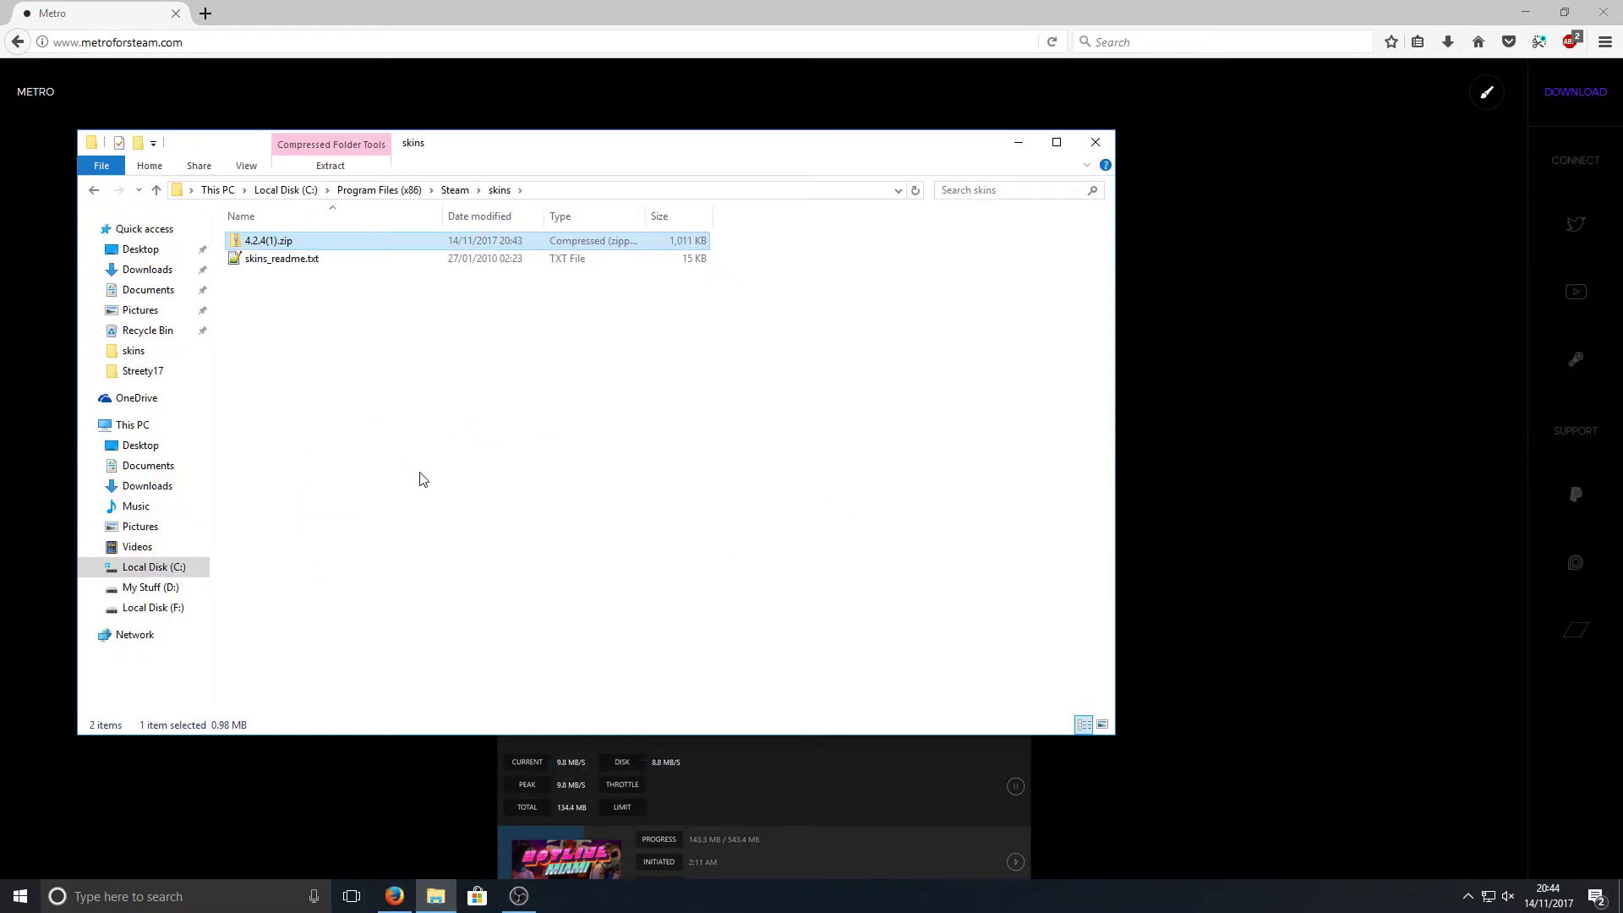
Extract the zip into the skins folder, producing a Metro 4.2.4 folder
{"action": "right_click", "coordinate": [280, 243]}
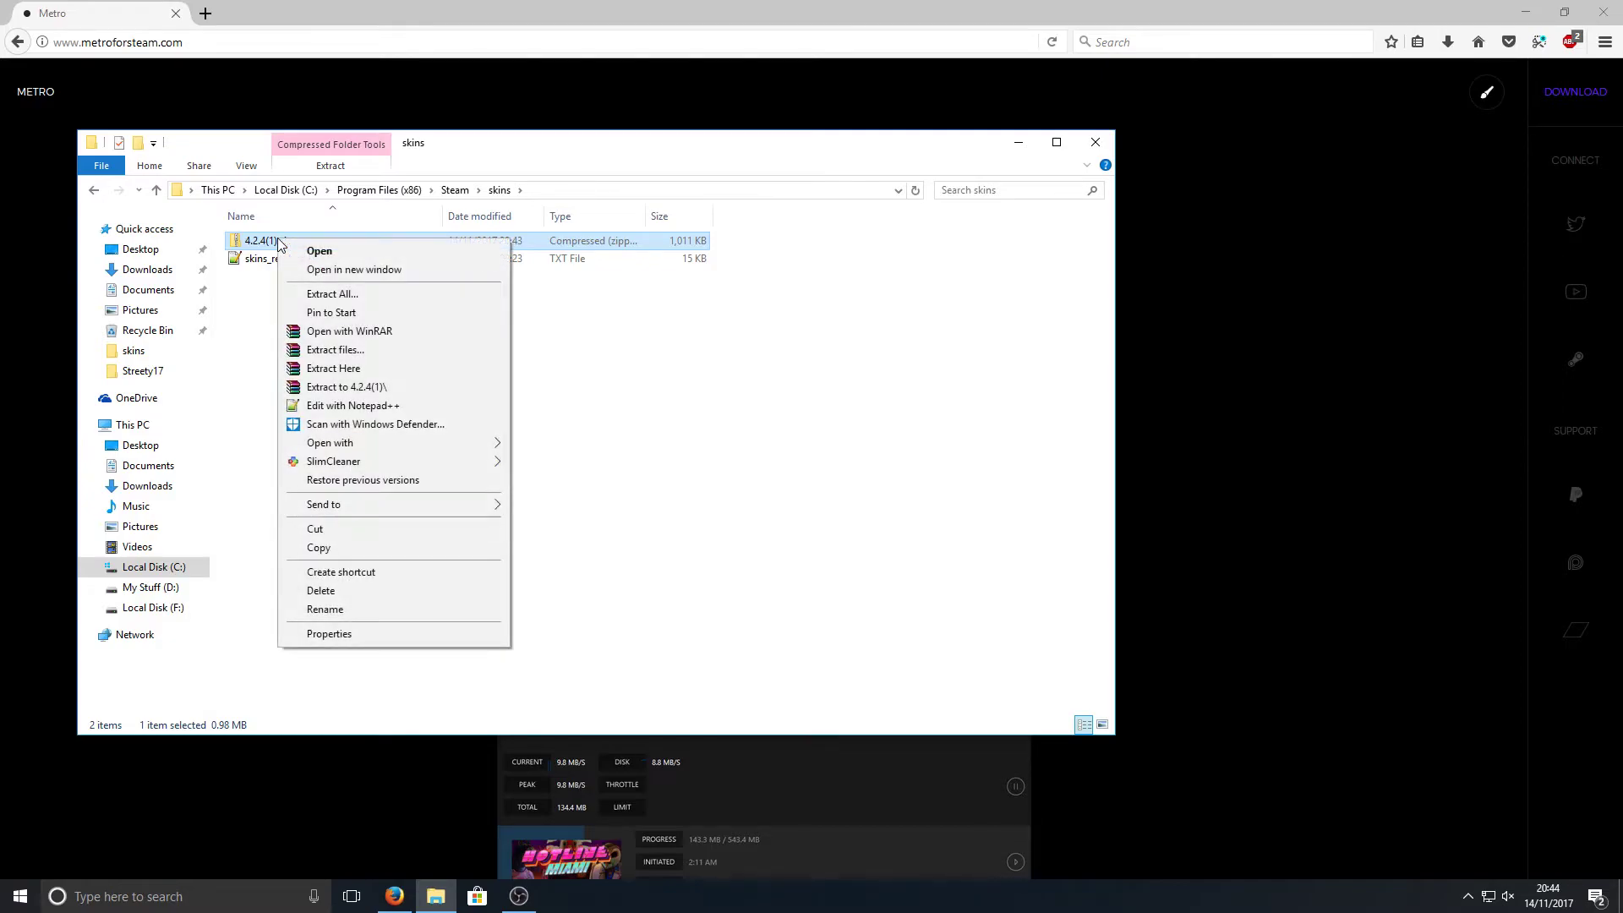
{"action": "left_click", "coordinate": [376, 370]}
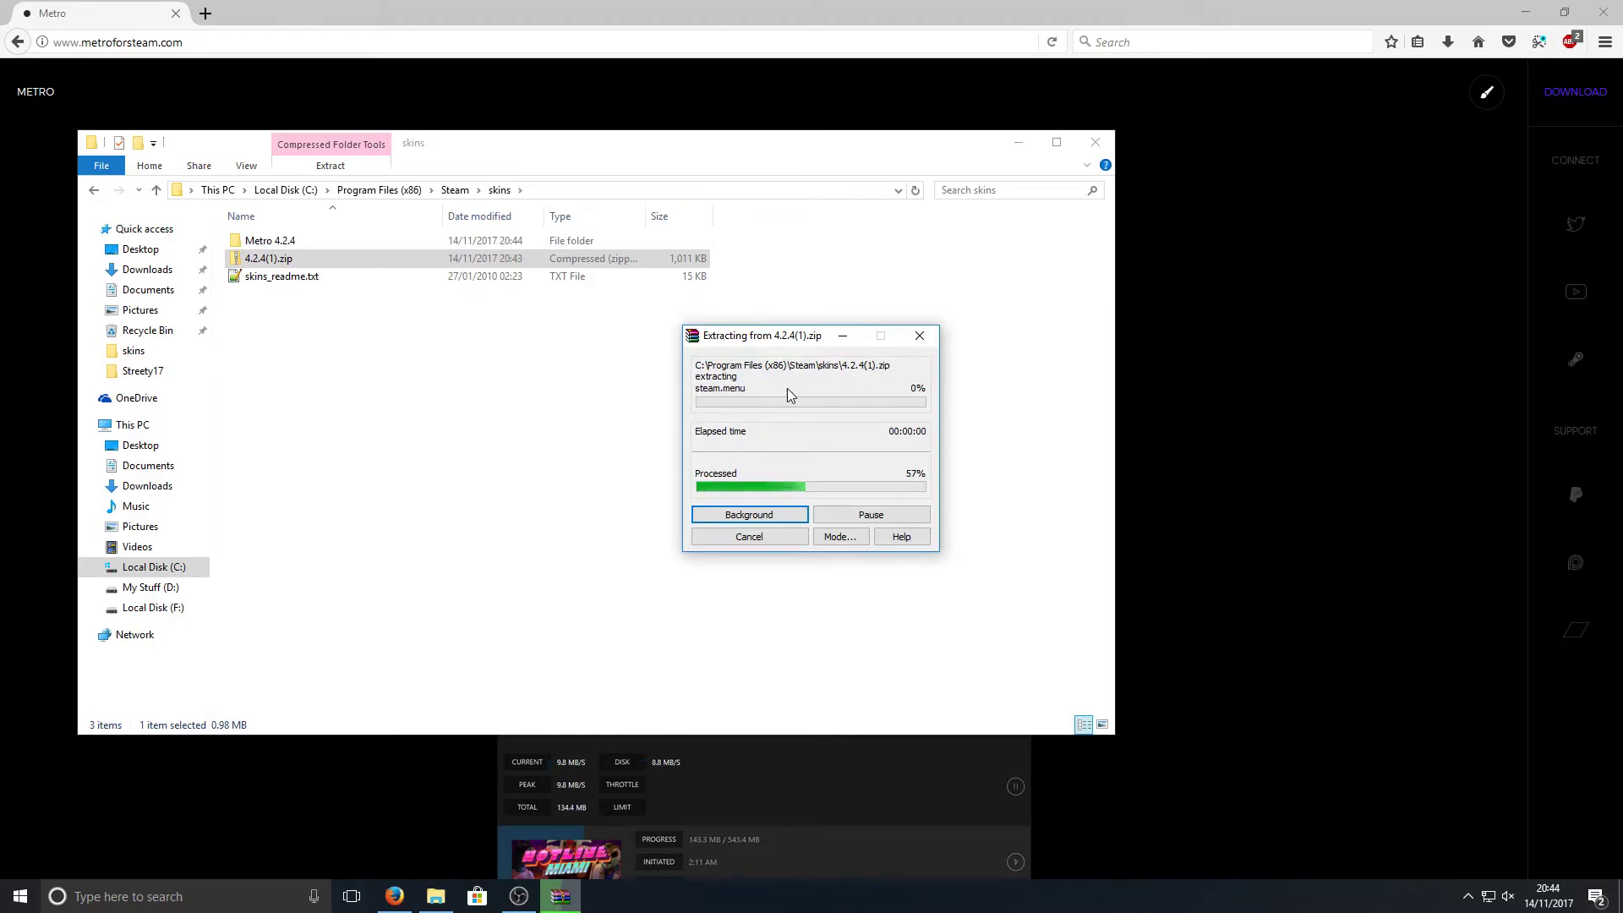
{"action": "left_click", "coordinate": [361, 291]}
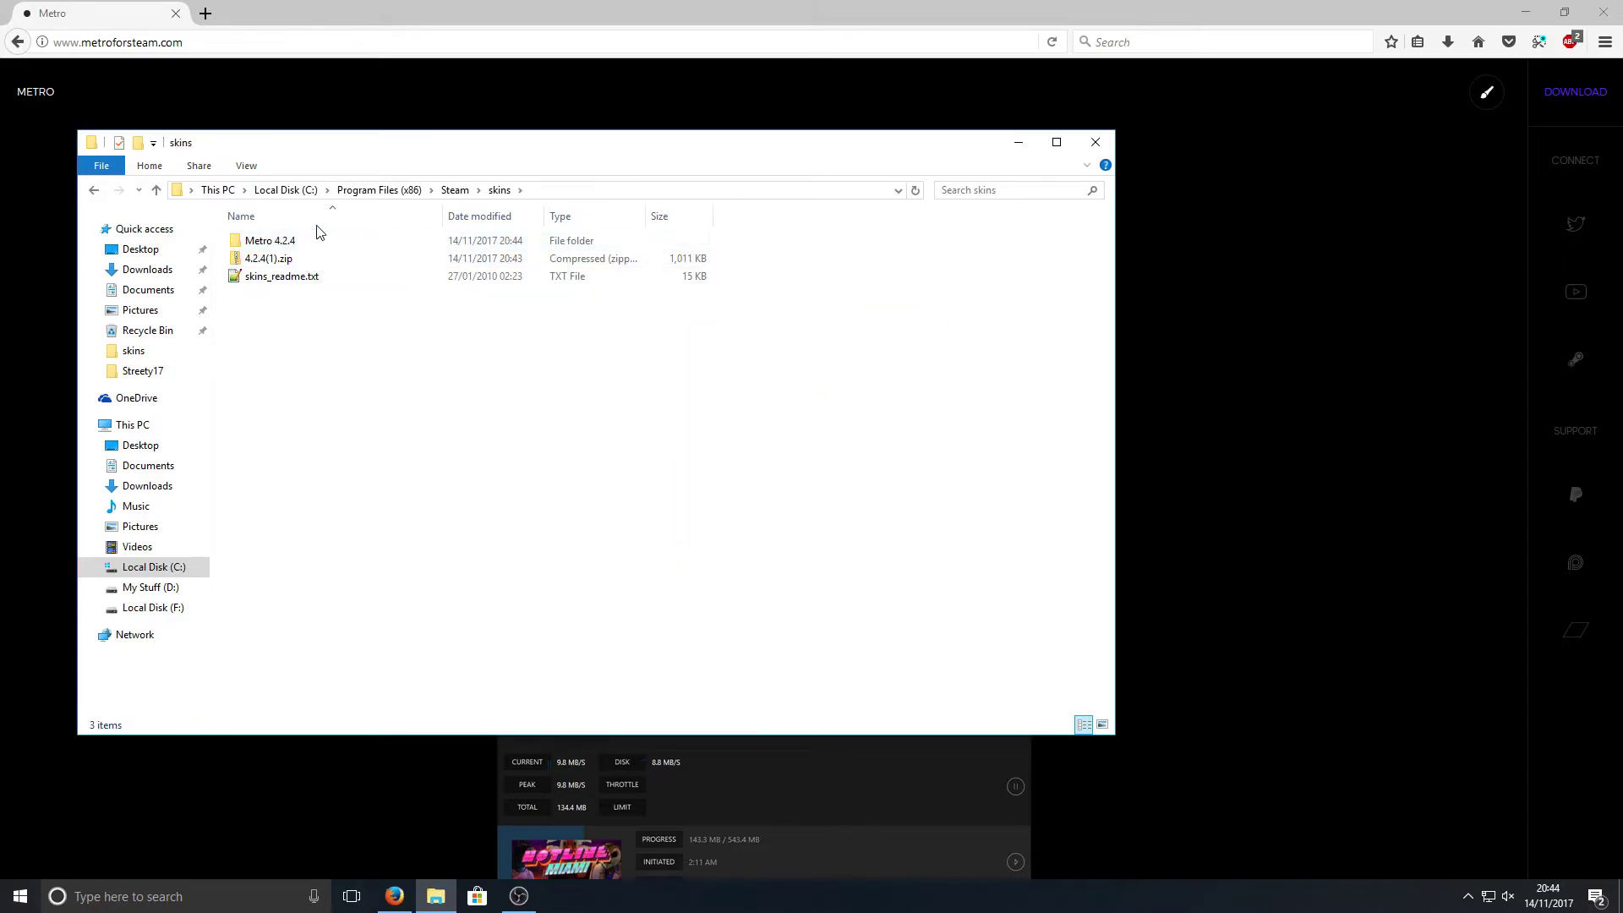
Delete the 4.2.4(1).zip archive and maximize the skins folder window
{"action": "right_click", "coordinate": [265, 261]}
{"action": "mouse_move", "coordinate": [415, 525]}
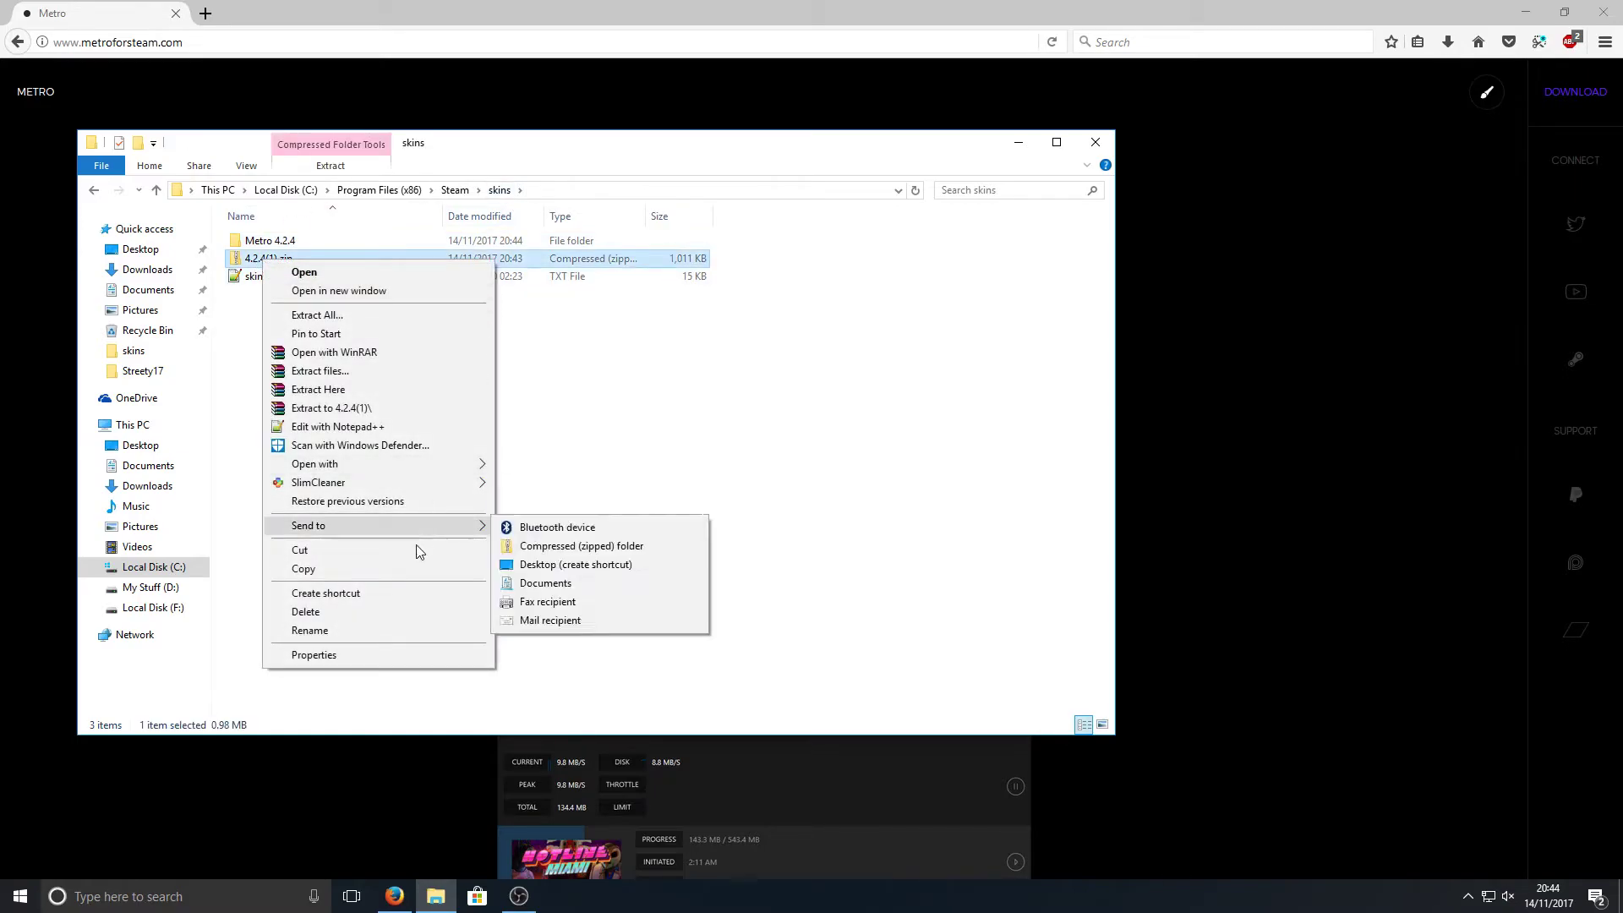
{"action": "left_click", "coordinate": [365, 611]}
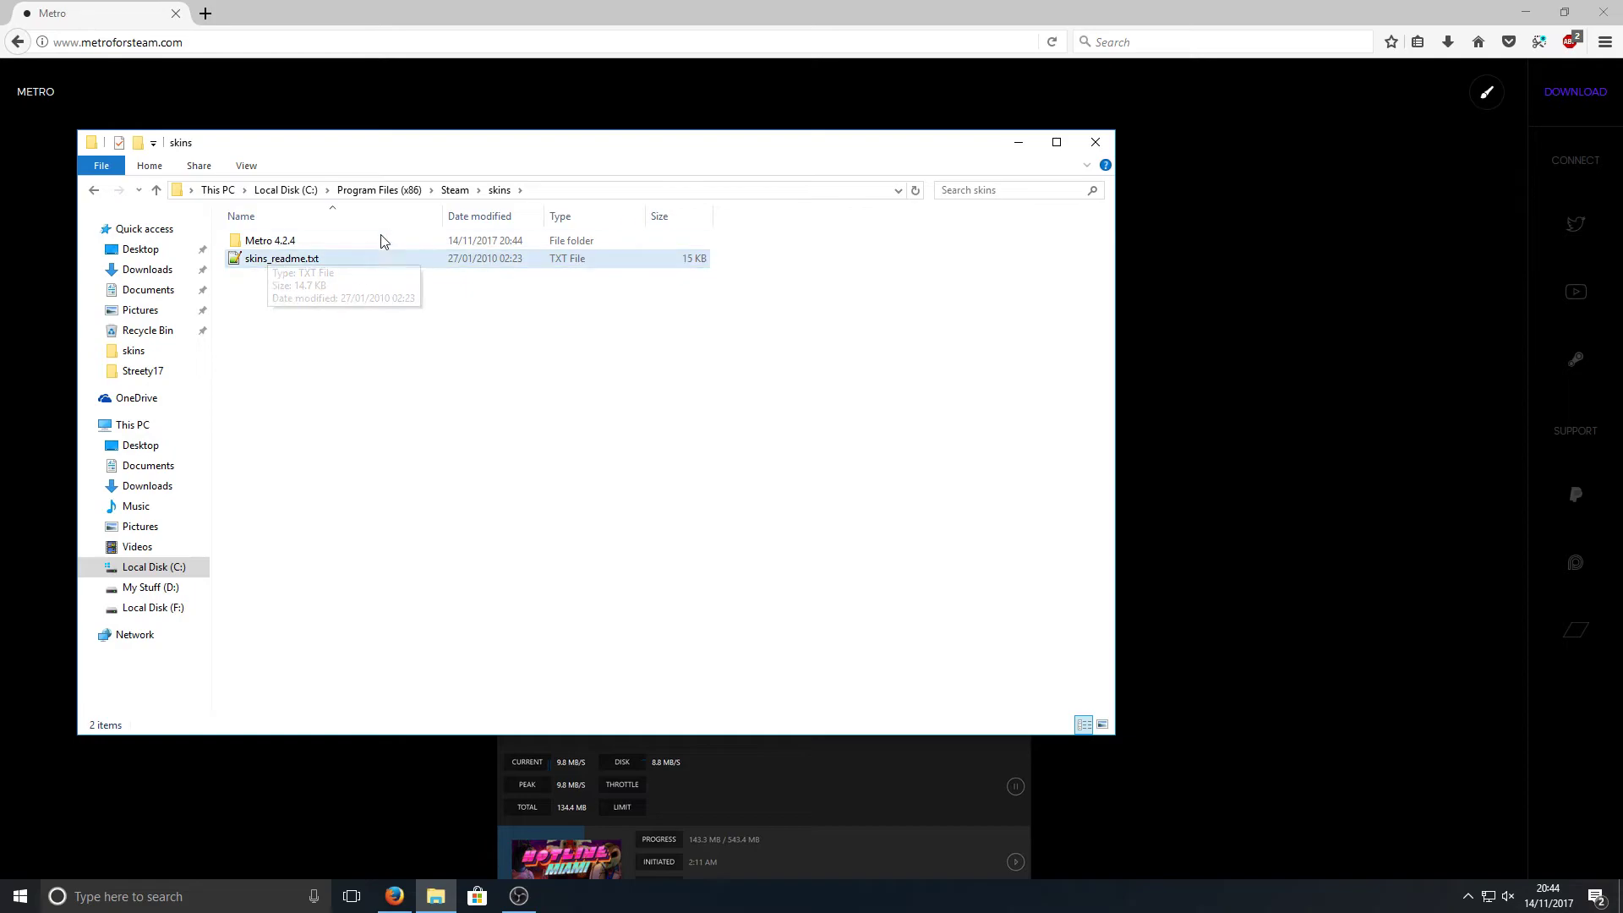
{"action": "left_click_drag", "start_coordinate": [664, 150], "coordinate": [888, 1]}
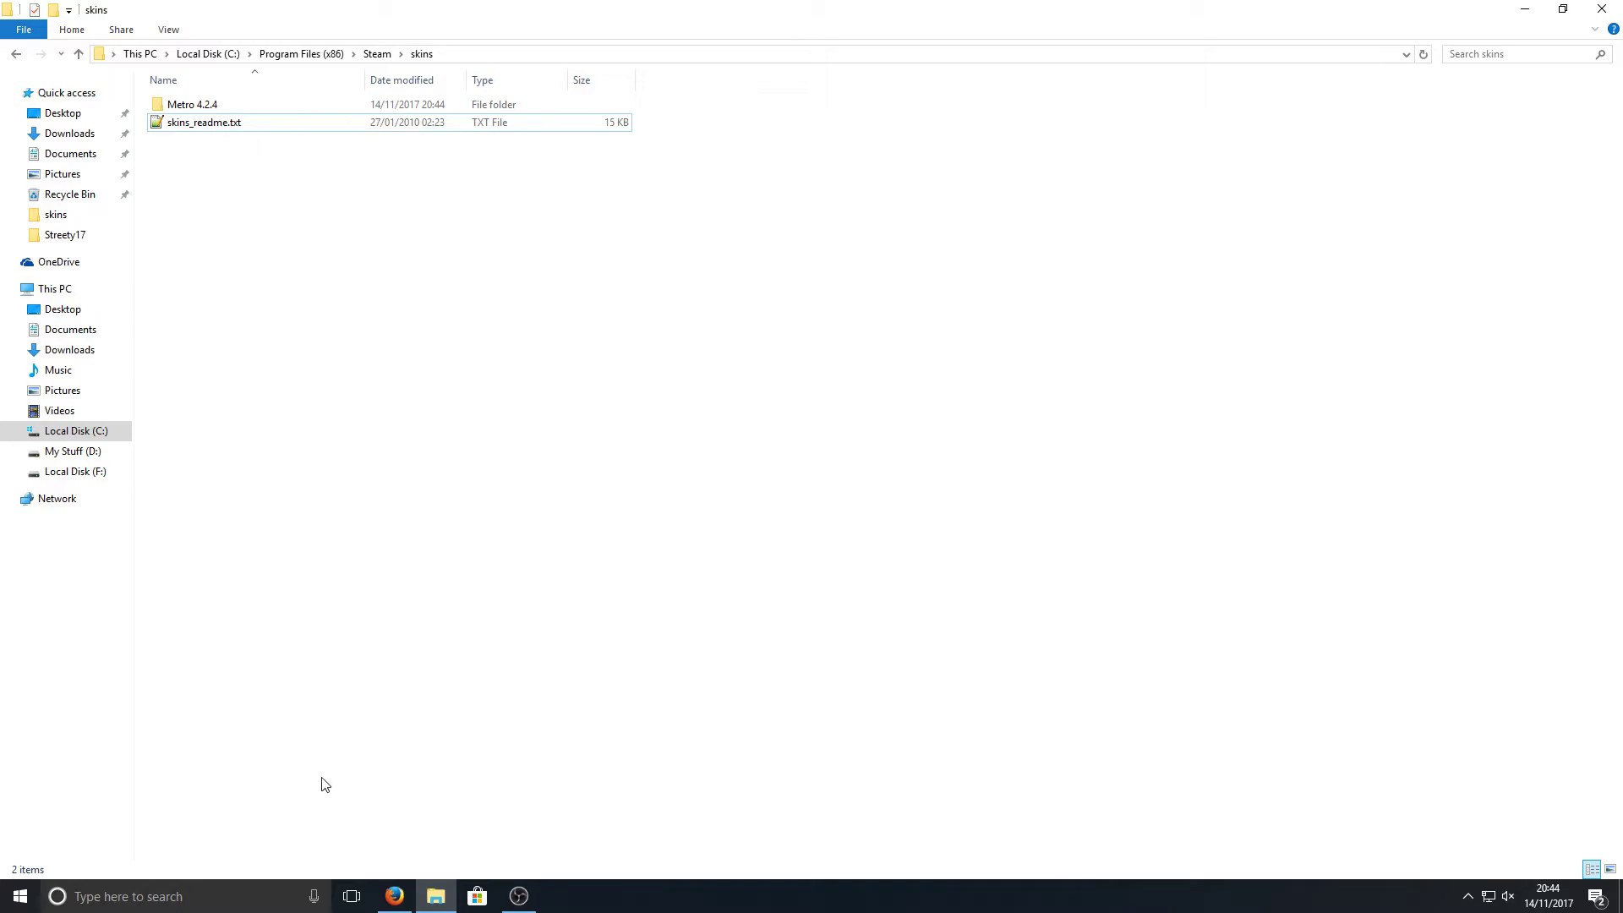
Launch Steam through Windows search
{"action": "left_click", "coordinate": [191, 902]}
{"action": "type", "text": "st"}
{"action": "key", "text": "Return"}
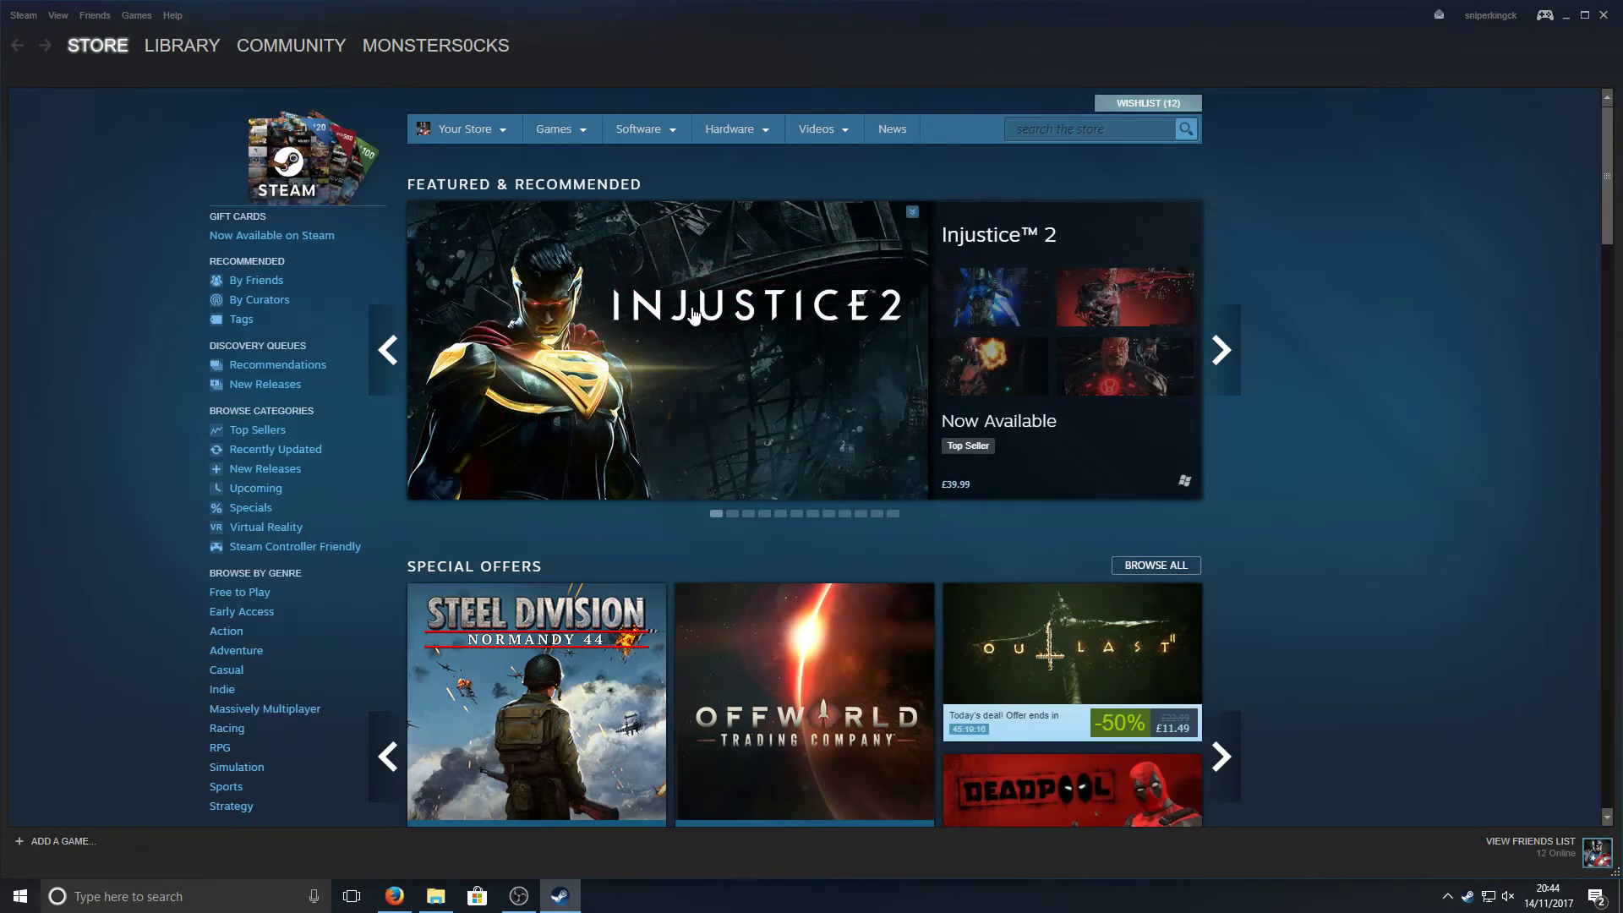
Choose Metro 4.2.4 as the skin in Steam's Interface settings and restart Steam
{"action": "left_click", "coordinate": [24, 15]}
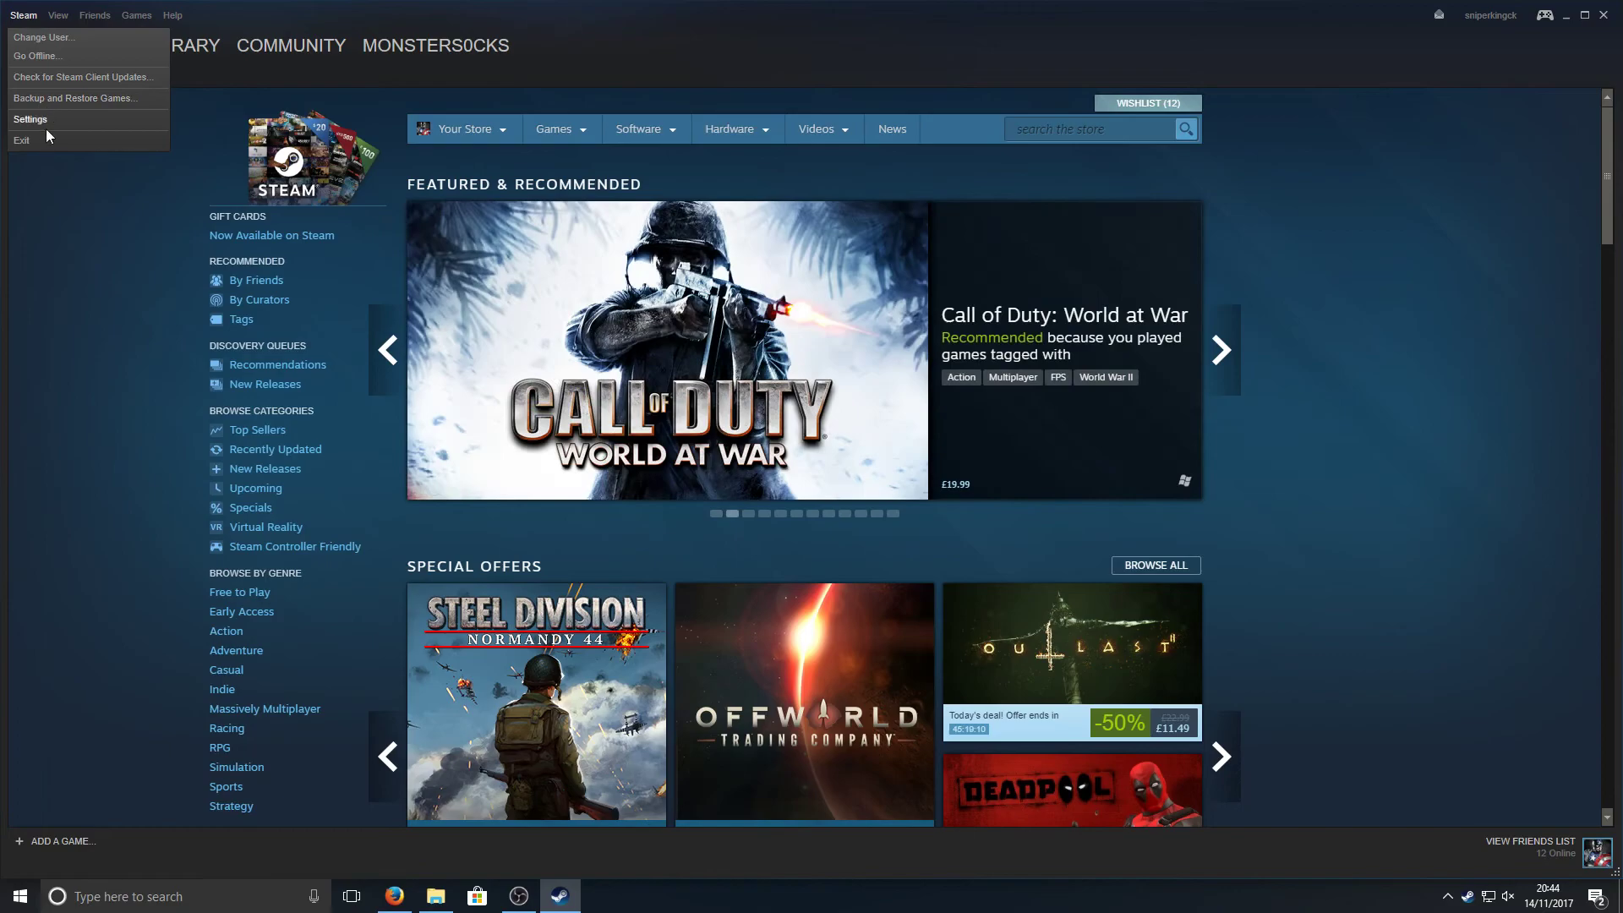
{"action": "left_click", "coordinate": [37, 123]}
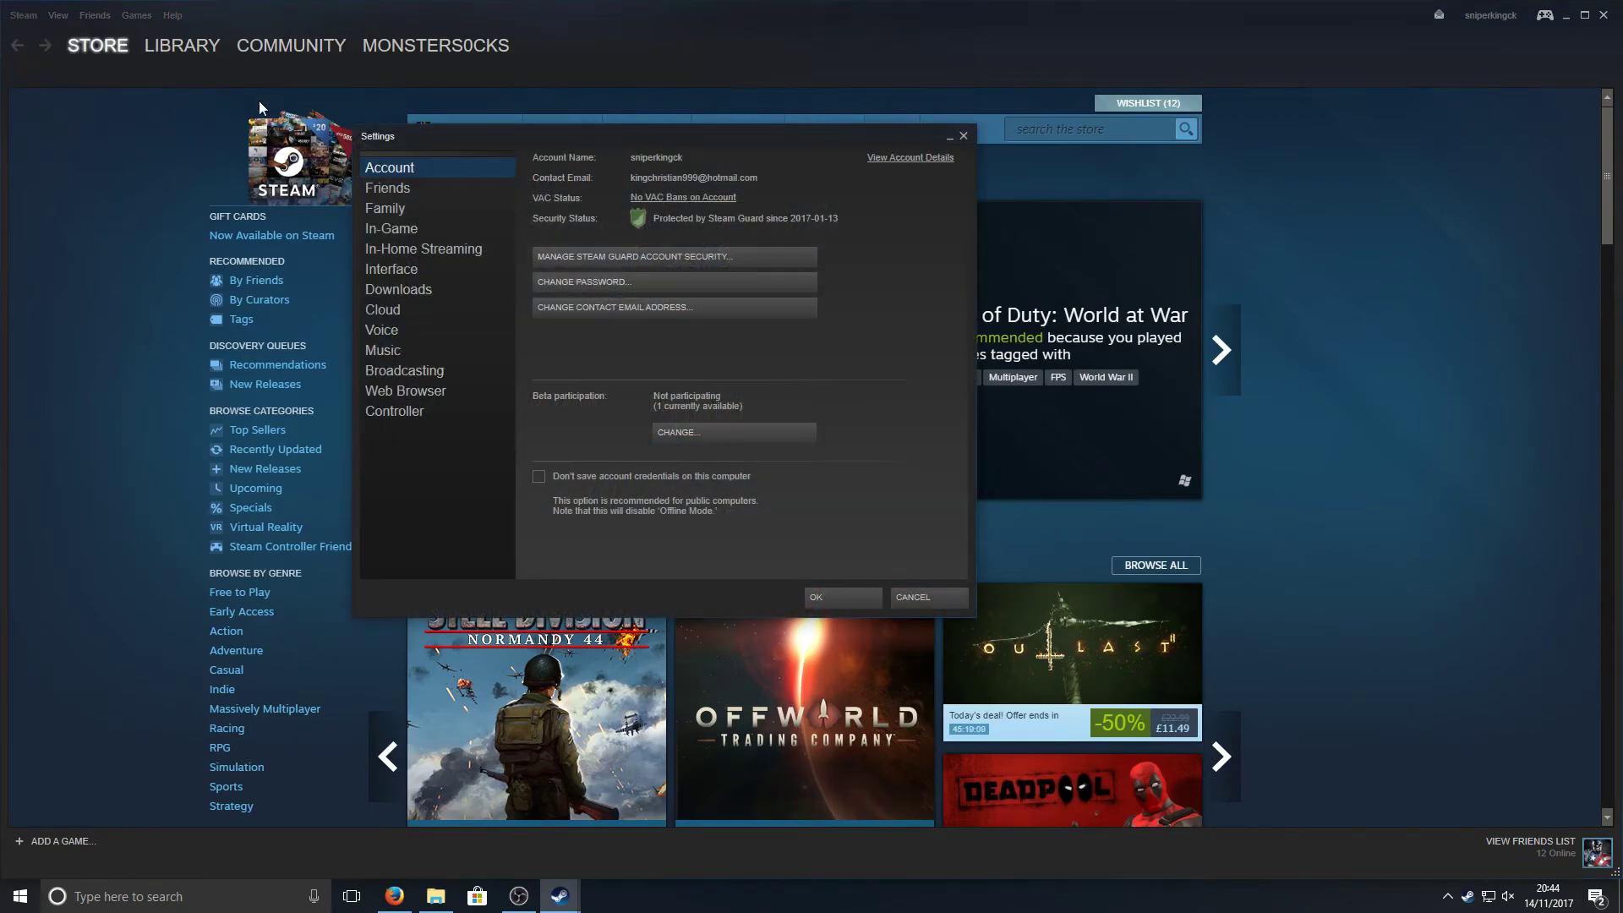
{"action": "left_click", "coordinate": [411, 268]}
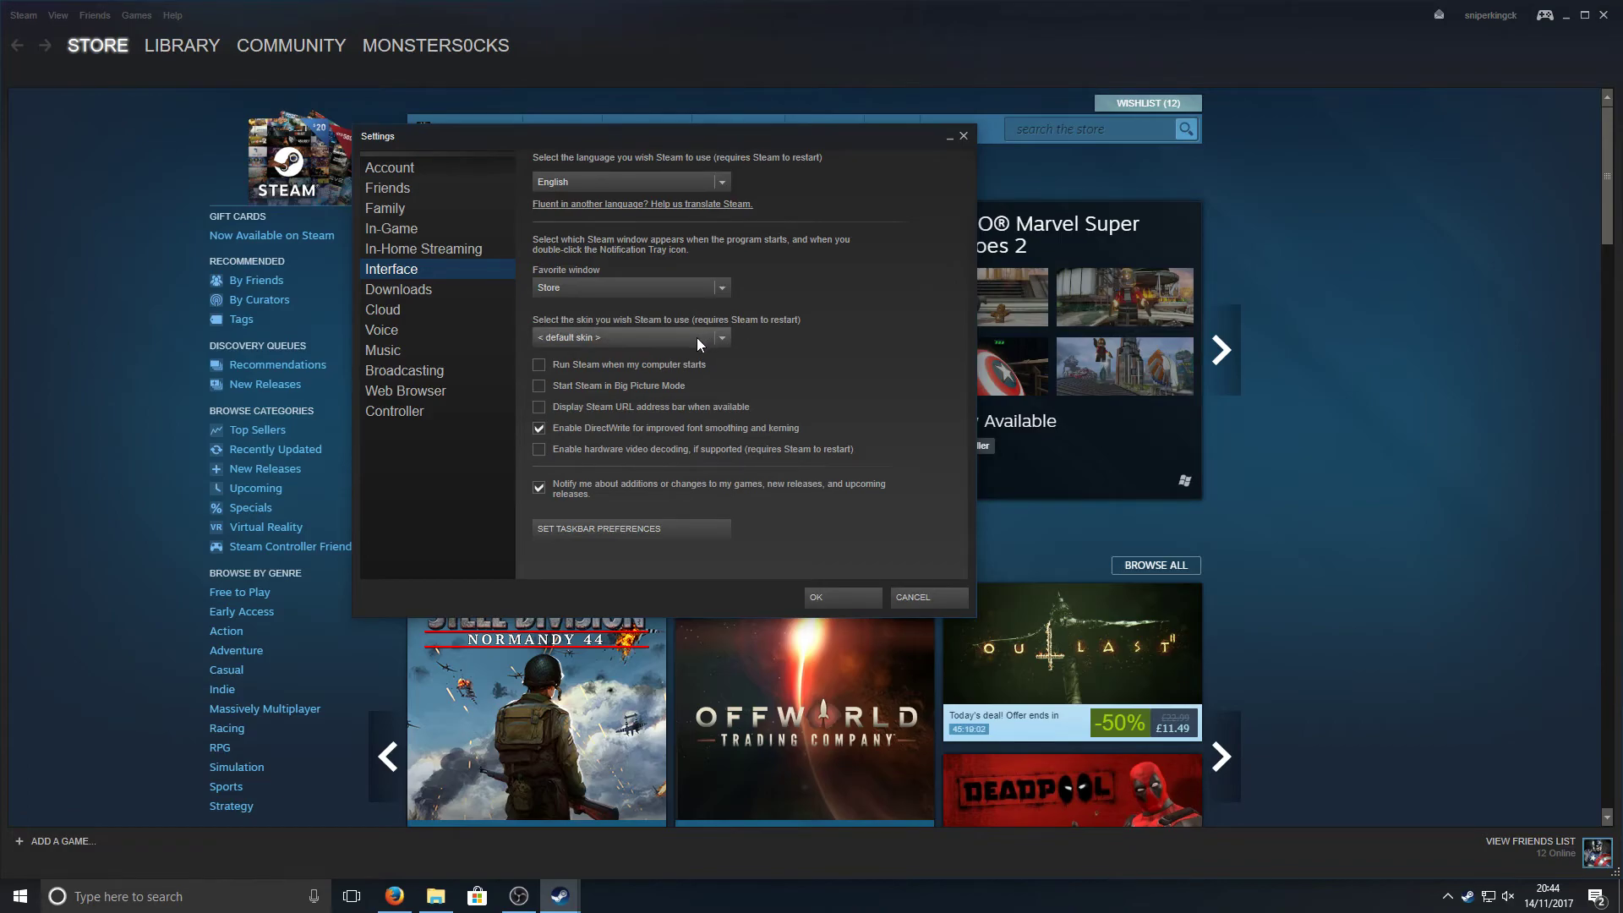
{"action": "left_click", "coordinate": [721, 338]}
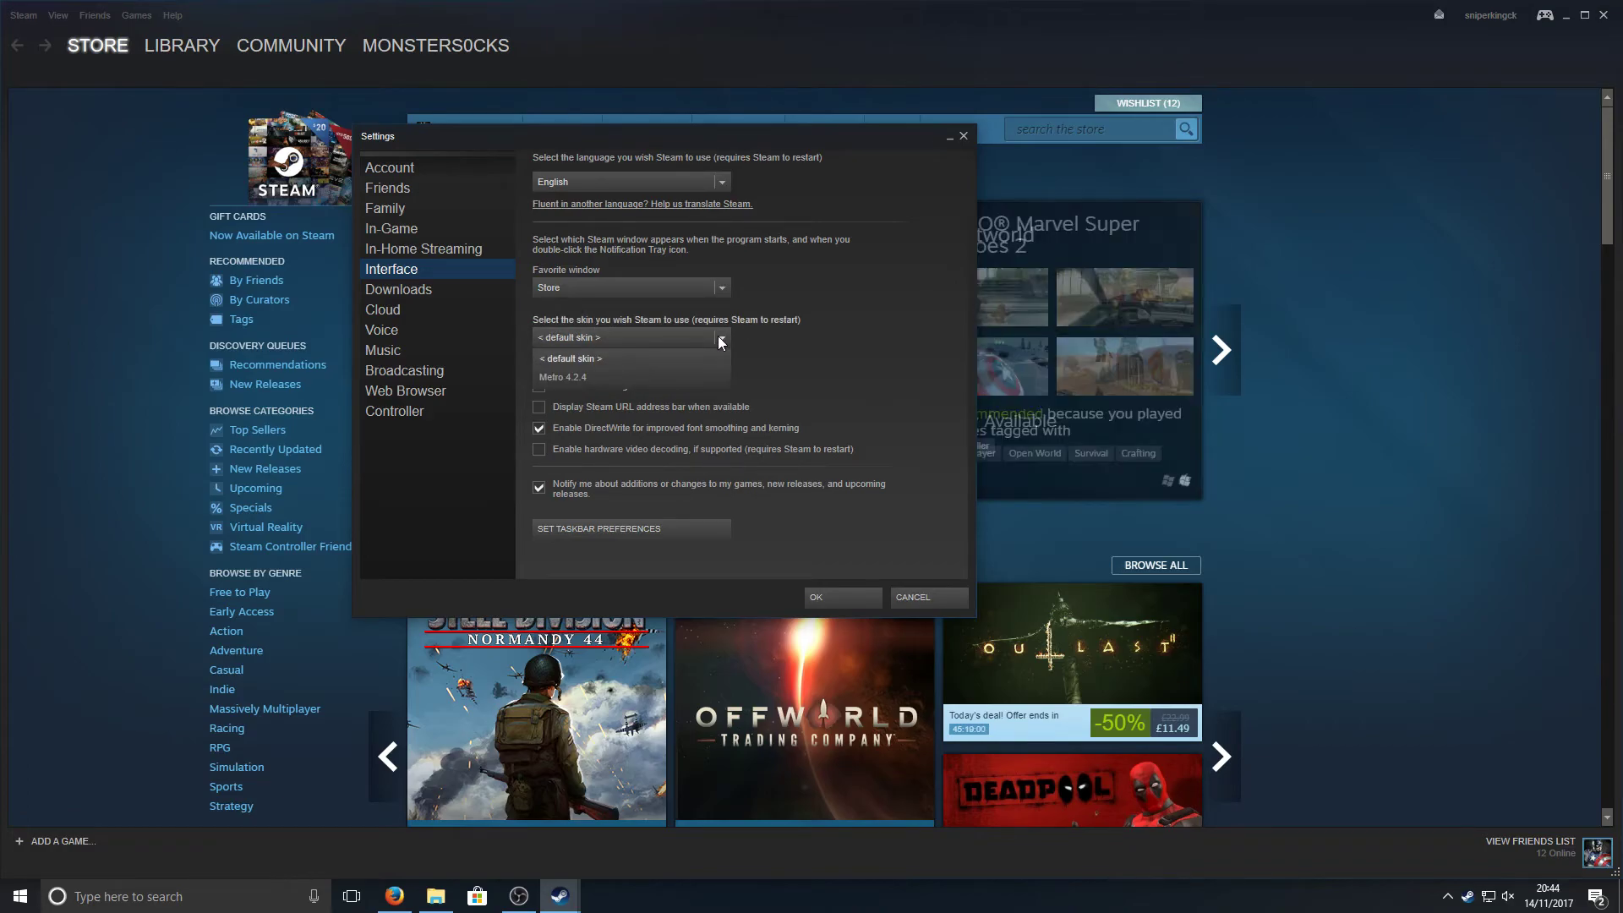
{"action": "left_click", "coordinate": [563, 379]}
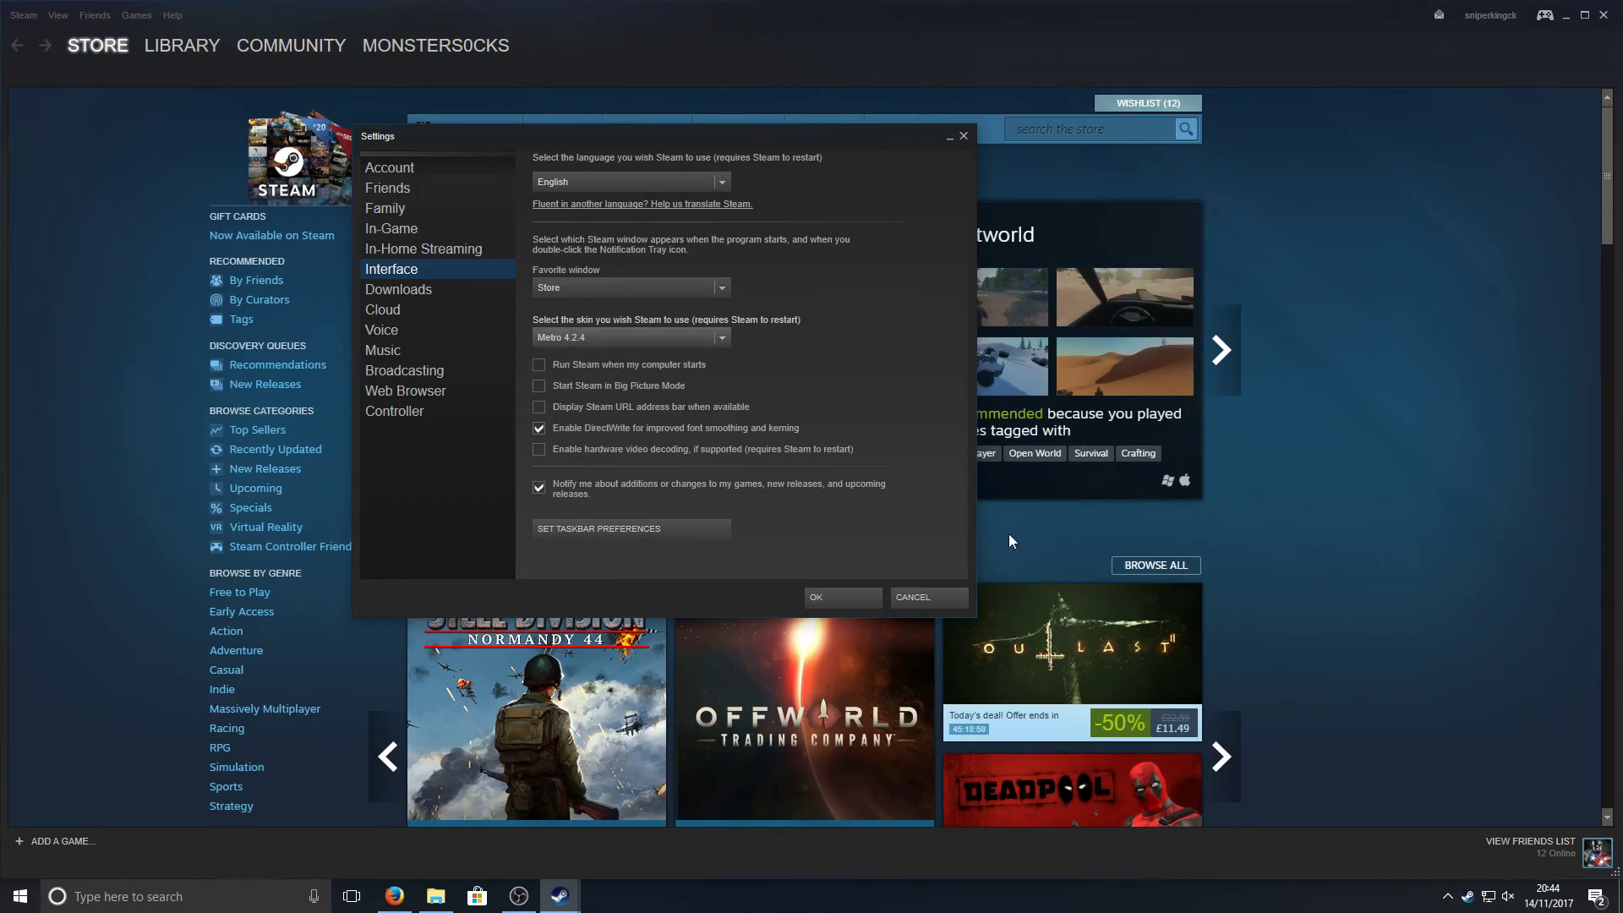
{"action": "left_click", "coordinate": [841, 593]}
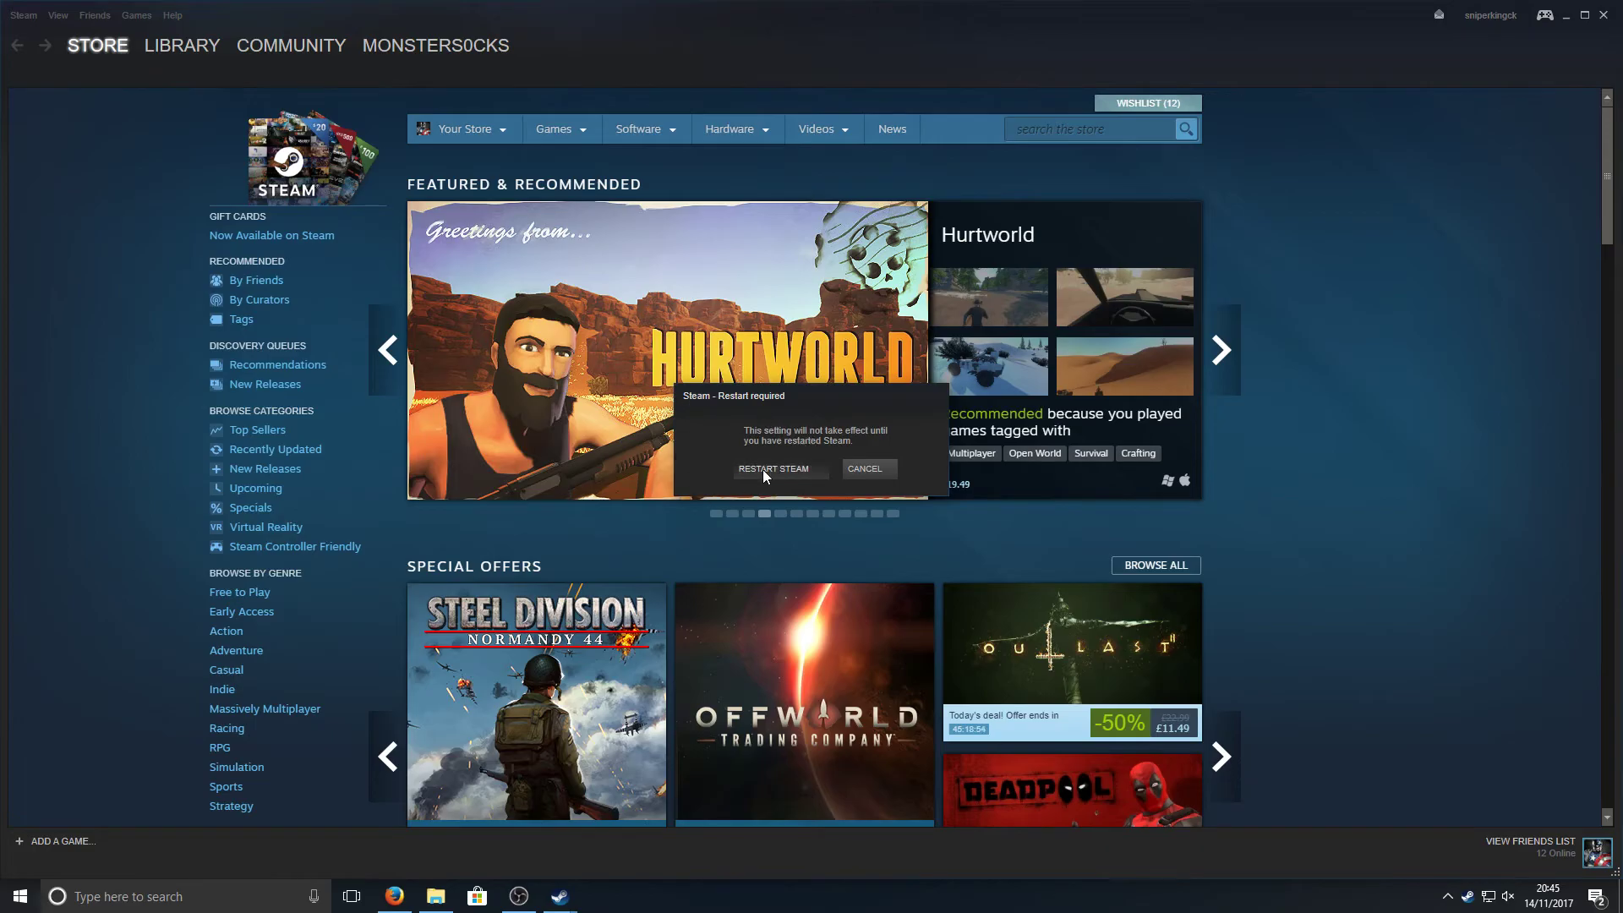
{"action": "left_click", "coordinate": [762, 469]}
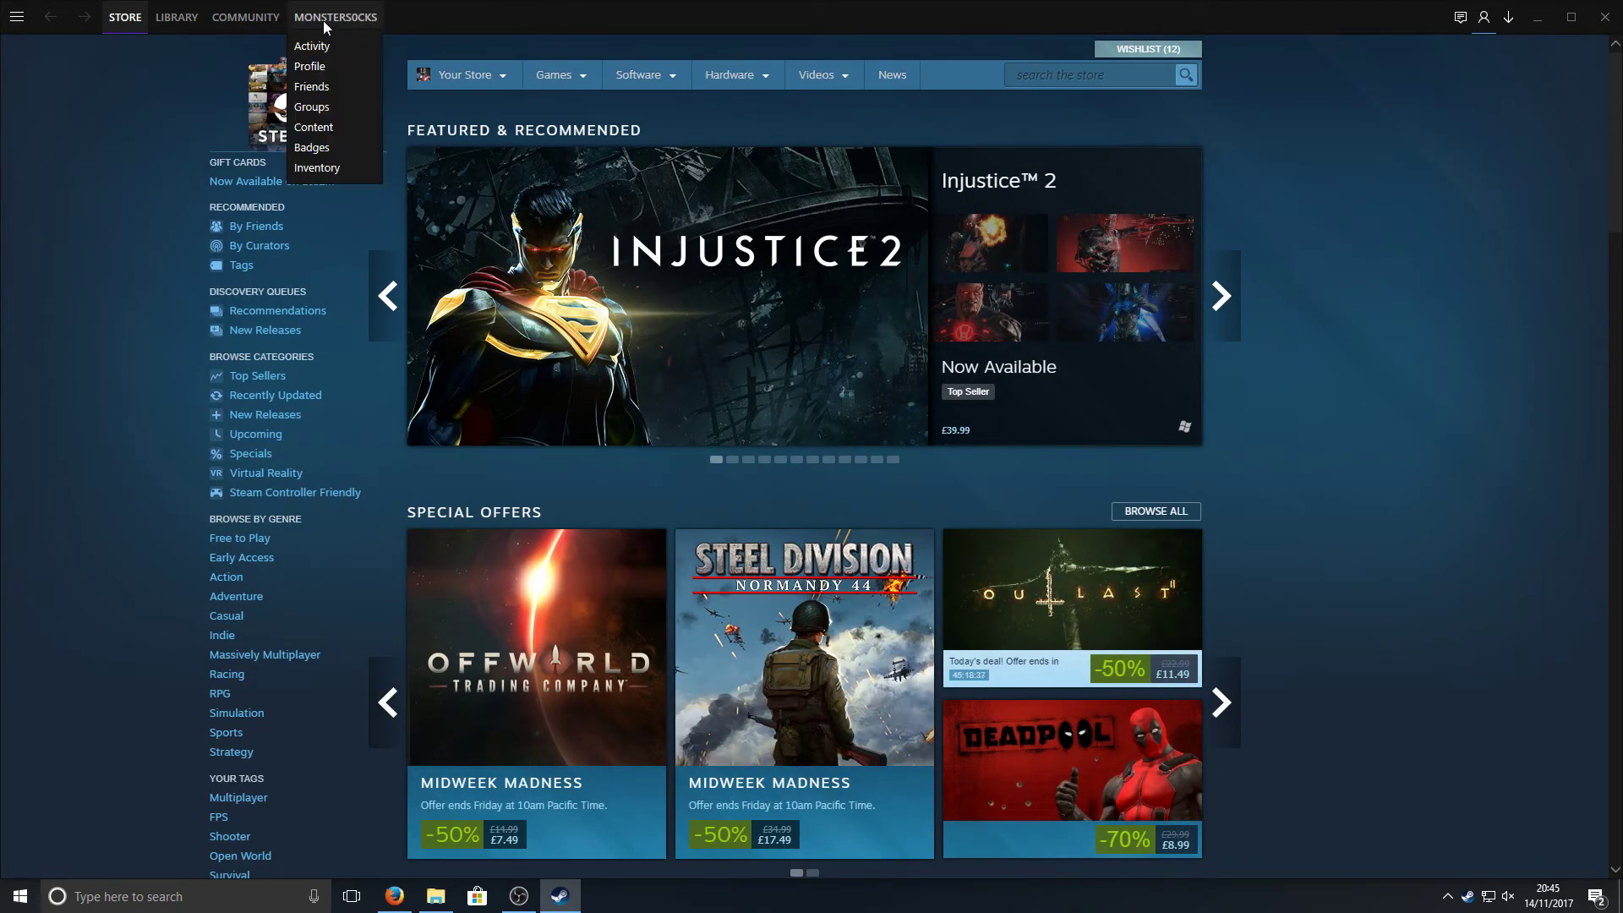
In the Metro-skinned Steam, open the signed-in user's profile from the username menu
{"action": "left_click", "coordinate": [17, 20]}
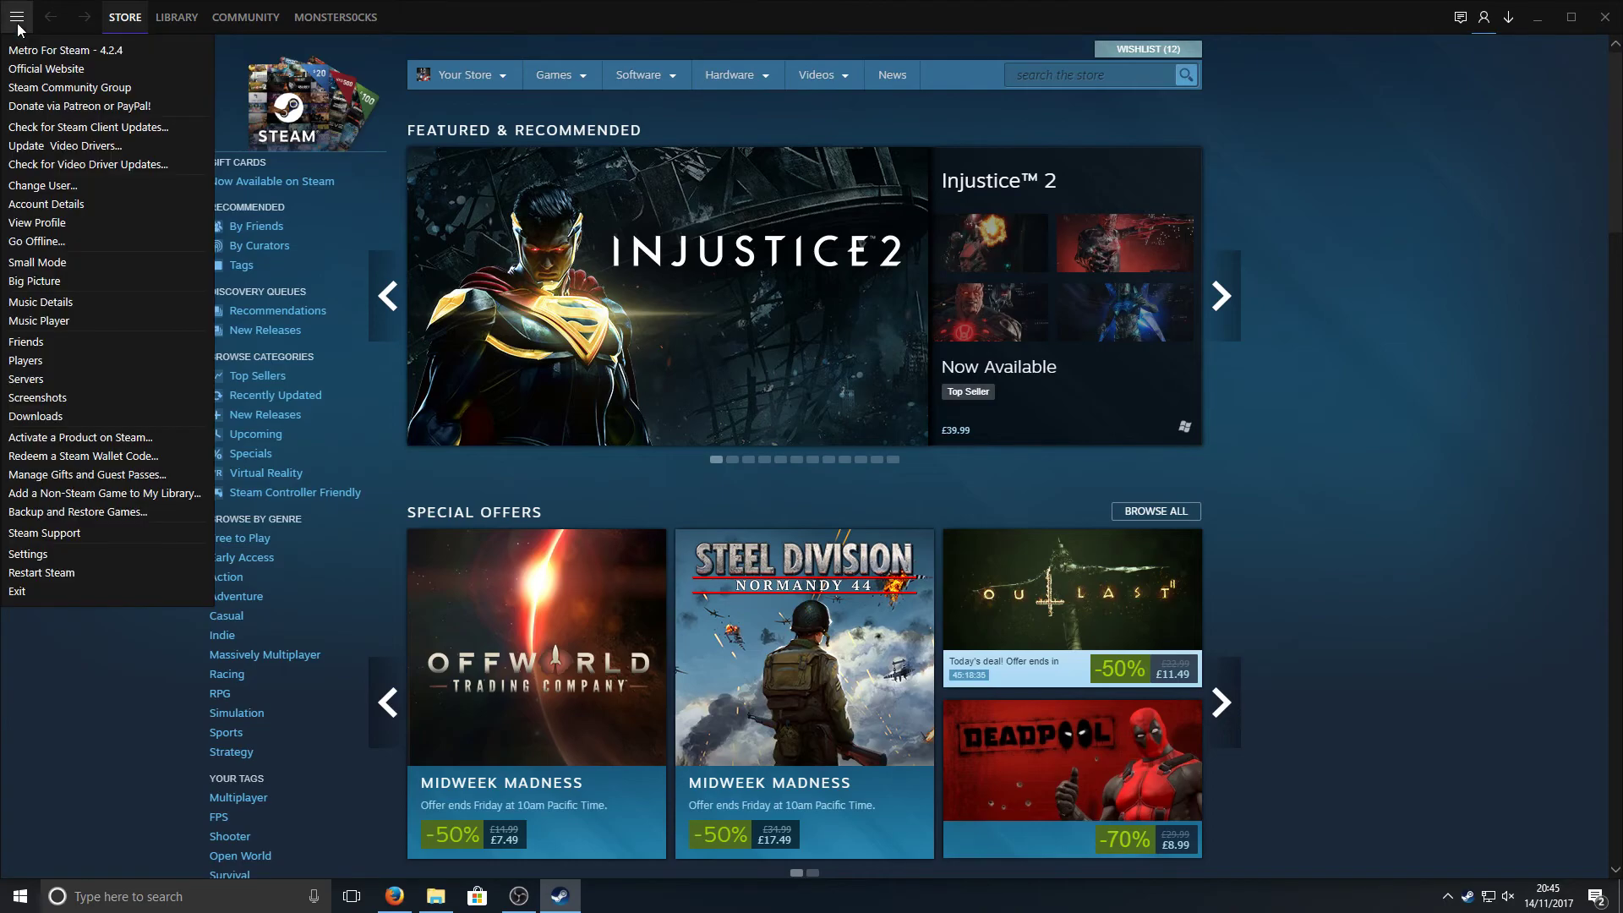
{"action": "left_click", "coordinate": [337, 22]}
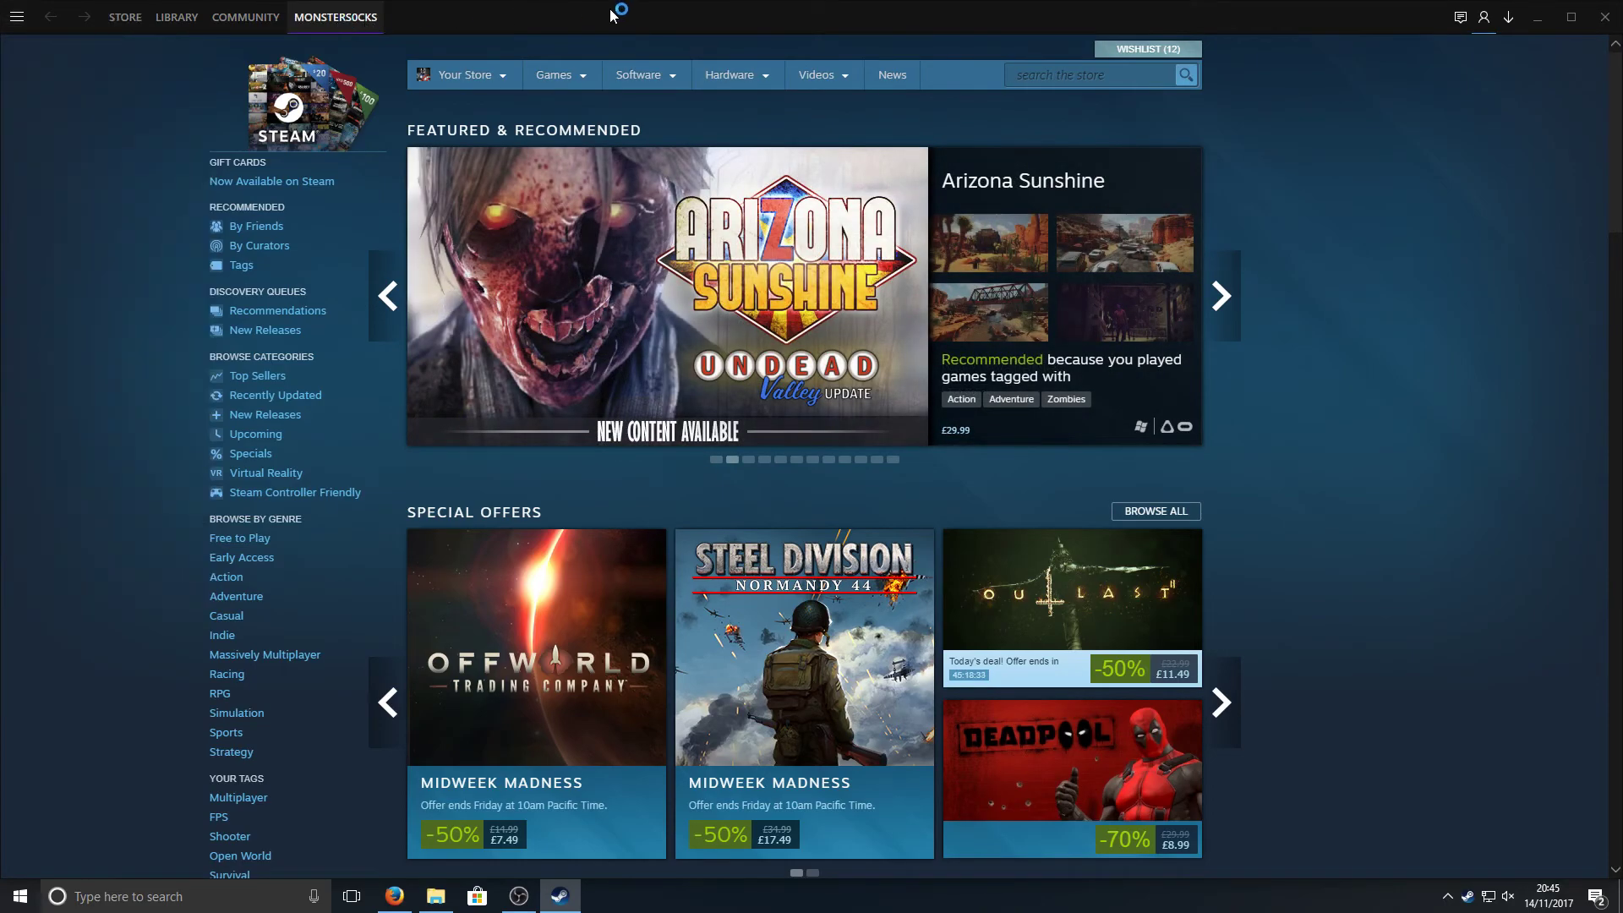
{"action": "mouse_move", "coordinate": [323, 42]}
{"action": "left_click", "coordinate": [319, 72]}
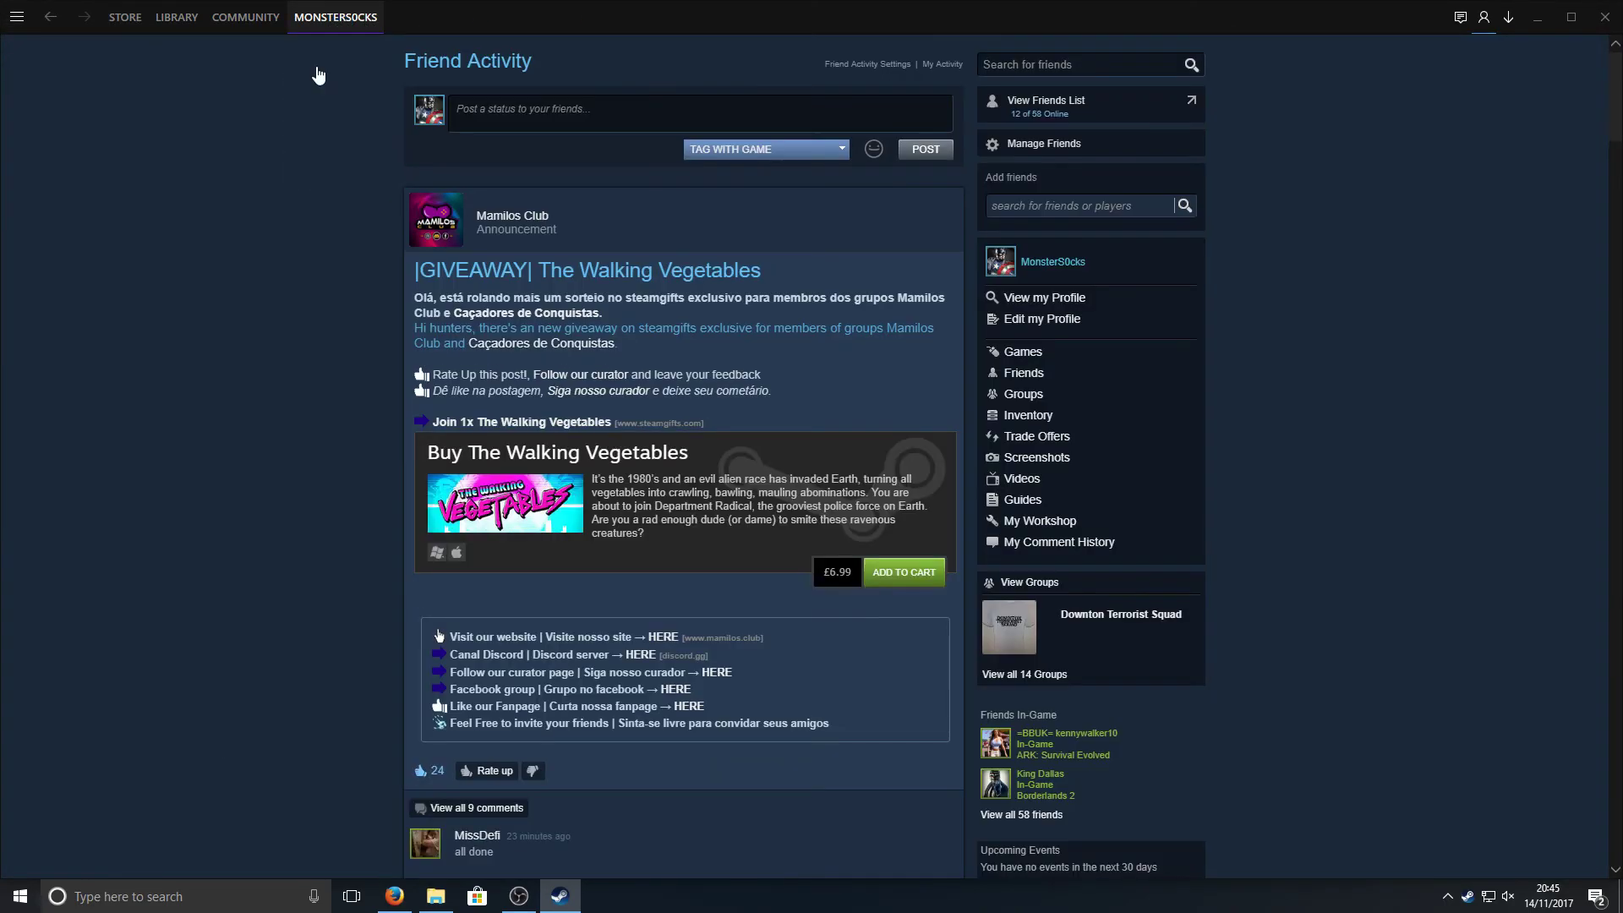